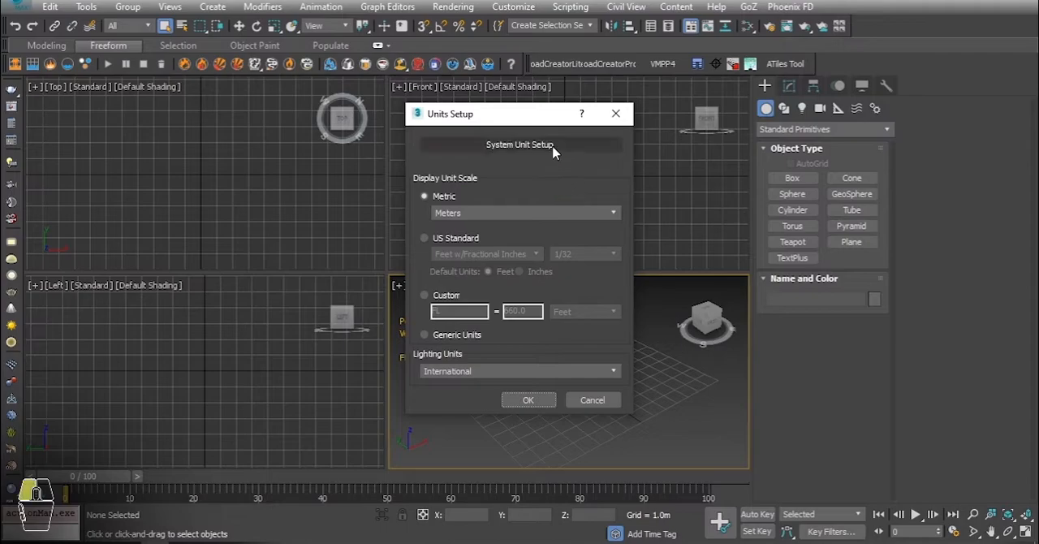
Set the system unit scale to meters and accept the units setup.
{"action": "left_click", "coordinate": [565, 216]}
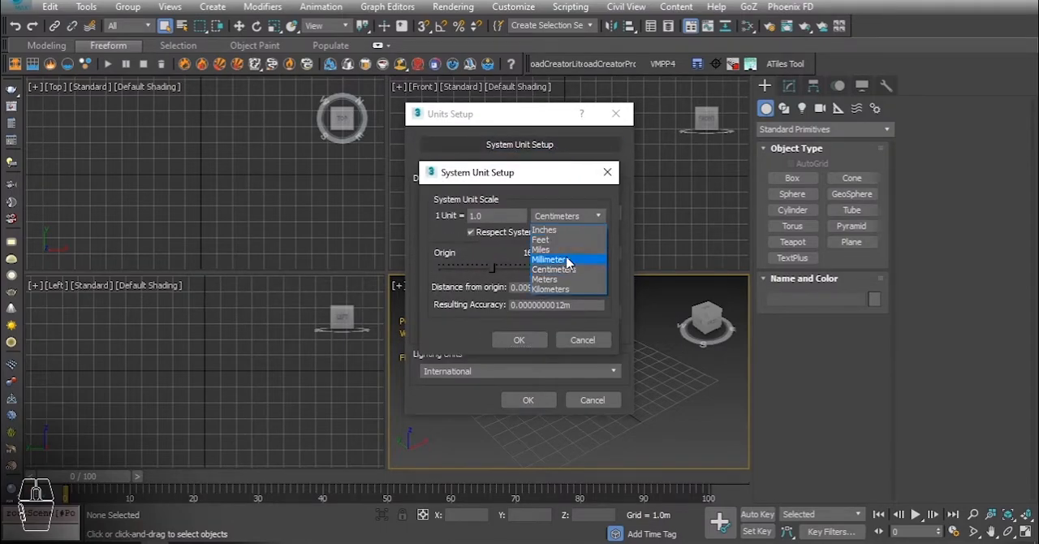
{"action": "left_click", "coordinate": [567, 280]}
{"action": "left_click", "coordinate": [520, 340]}
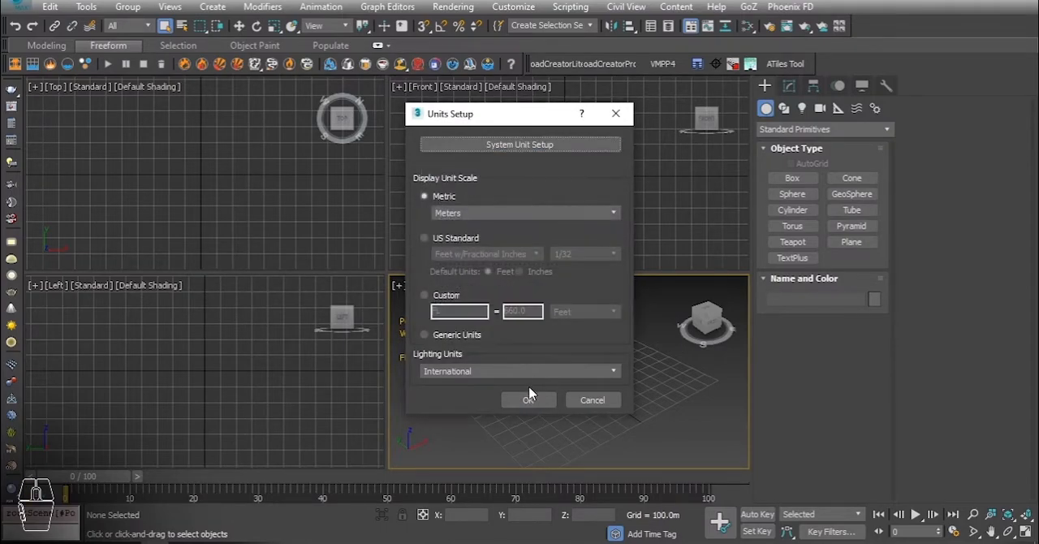
{"action": "left_click", "coordinate": [527, 399]}
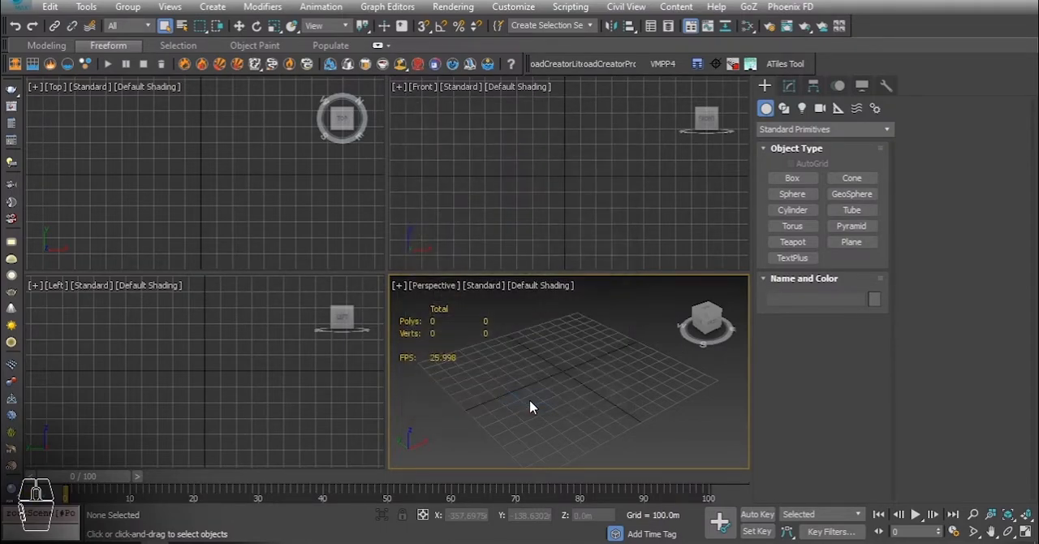
Import the AutoCAD drawing all maps.dwg with the offered DWG/DXF import options.
{"action": "left_click", "coordinate": [16, 7]}
{"action": "mouse_move", "coordinate": [55, 203]}
{"action": "left_click", "coordinate": [203, 57]}
{"action": "double_click", "coordinate": [205, 96]}
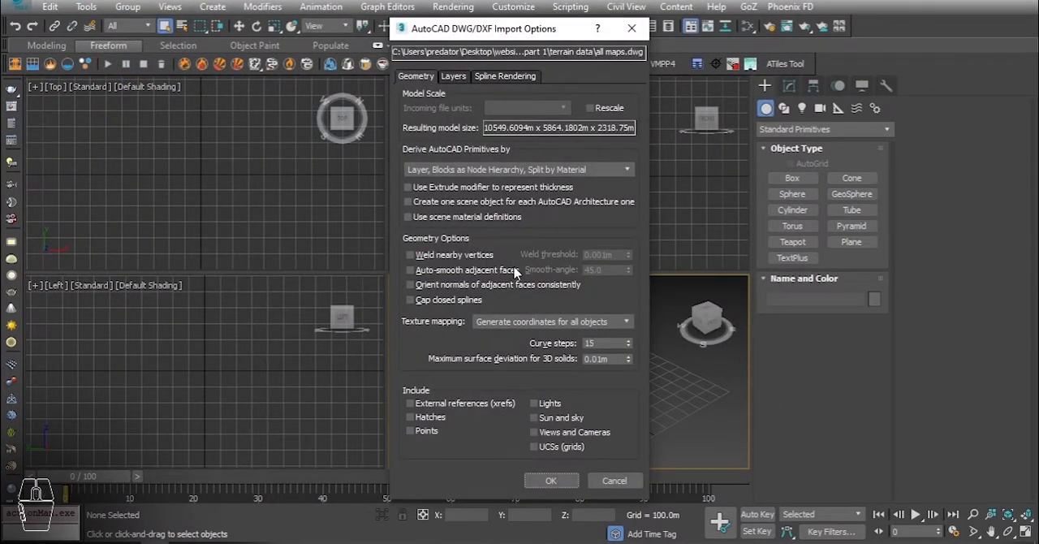
{"action": "left_click", "coordinate": [551, 481]}
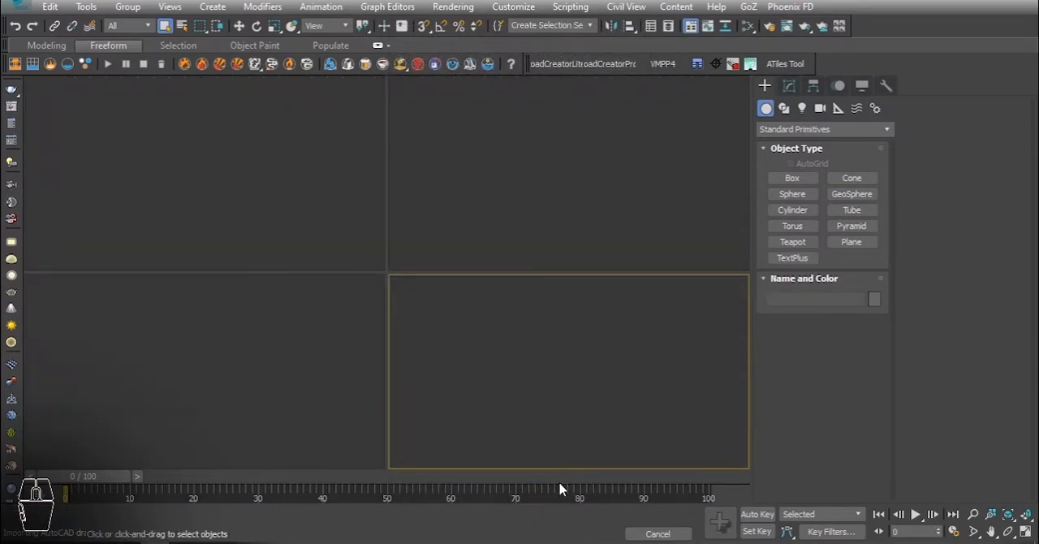
Enlarge the perspective view to full size and raise the forest shape to a height of about 430 m.
{"action": "left_click", "coordinate": [583, 360]}
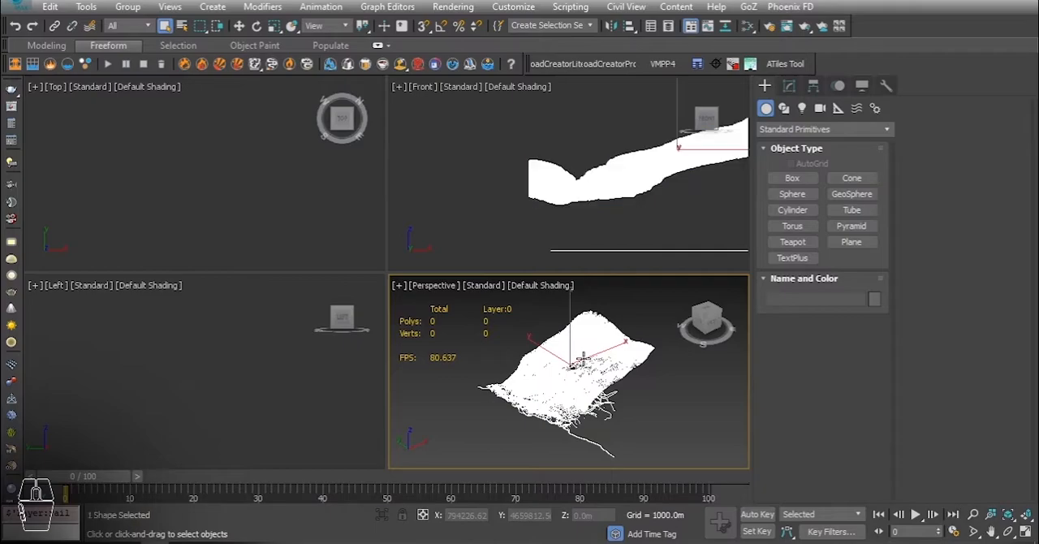
{"action": "key", "text": "w"}
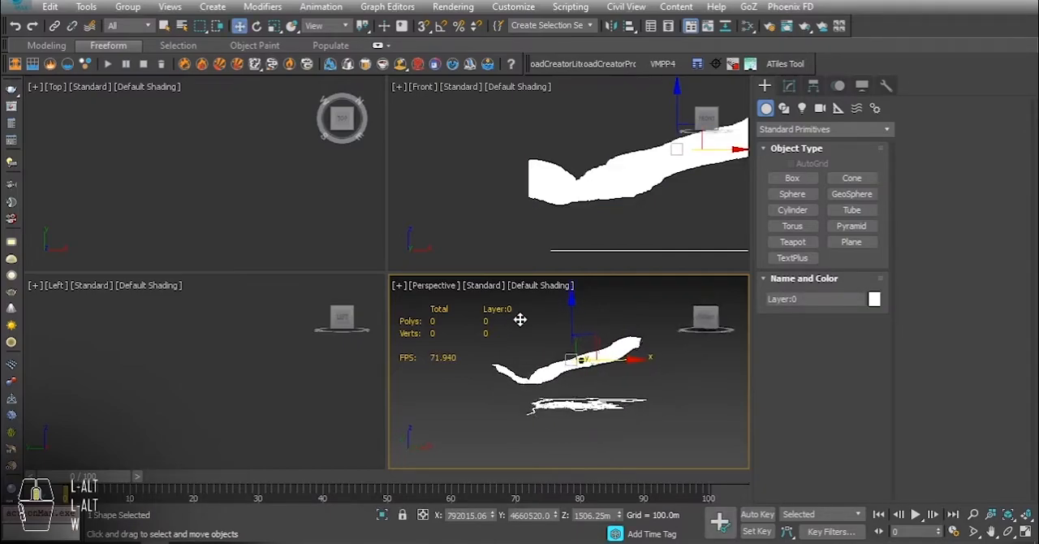
{"action": "key", "text": "alt+w"}
{"action": "middle_click_drag", "start_coordinate": [433, 321], "coordinate": [380, 284], "text": "alt"}
{"action": "scroll", "coordinate": [415, 337], "scroll_direction": "up", "scroll_amount": 5}
{"action": "left_click", "coordinate": [458, 264]}
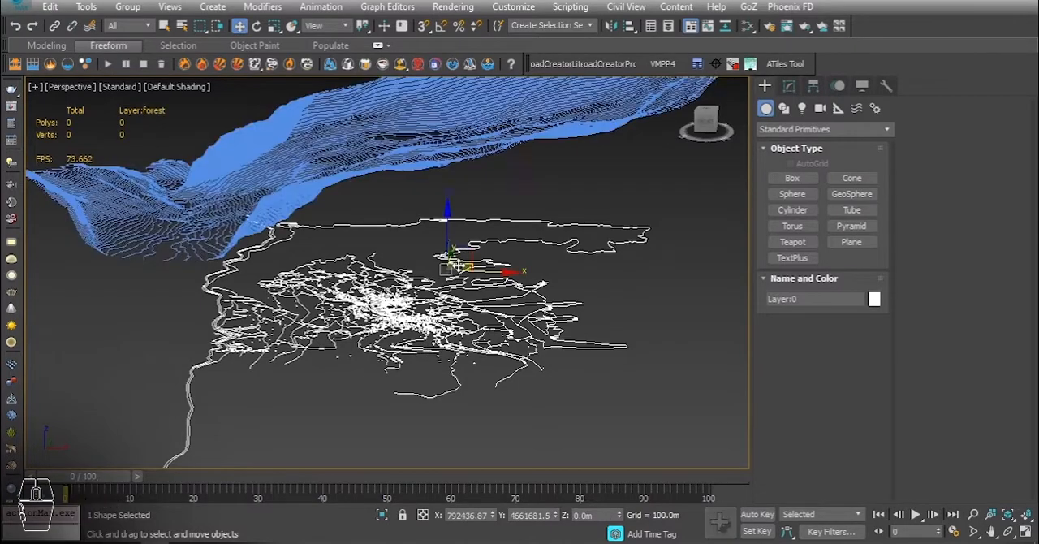
{"action": "middle_click_drag", "start_coordinate": [457, 264], "coordinate": [446, 241], "text": "alt"}
{"action": "left_click_drag", "start_coordinate": [480, 260], "coordinate": [473, 211]}
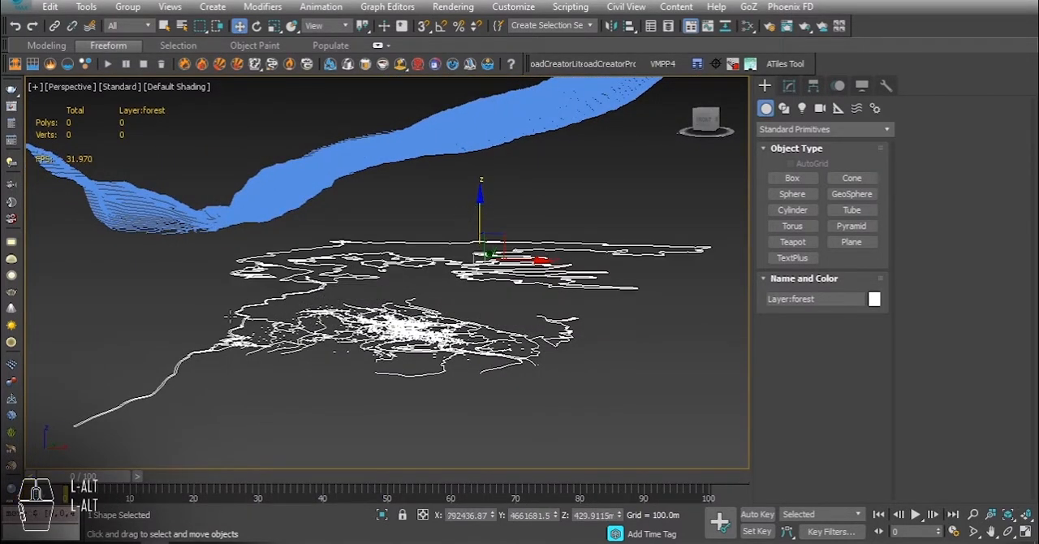
Separate the other flat map shapes vertically by moving them to different heights below the contour lines.
{"action": "left_click", "coordinate": [246, 322]}
{"action": "left_click_drag", "start_coordinate": [243, 322], "coordinate": [241, 408]}
{"action": "left_click", "coordinate": [264, 330]}
{"action": "left_click_drag", "start_coordinate": [404, 273], "coordinate": [404, 245]}
{"action": "left_click", "coordinate": [439, 354]}
{"action": "left_click_drag", "start_coordinate": [403, 300], "coordinate": [402, 313]}
{"action": "middle_click_drag", "start_coordinate": [375, 336], "coordinate": [211, 284], "text": "alt"}
{"action": "left_click", "coordinate": [419, 421]}
{"action": "middle_click_drag", "start_coordinate": [297, 271], "coordinate": [349, 283], "text": "alt"}
Select all flat map shapes below the contours in the front view and put them into a new layer.
{"action": "key", "text": "alt+f"}
{"action": "key", "text": "z"}
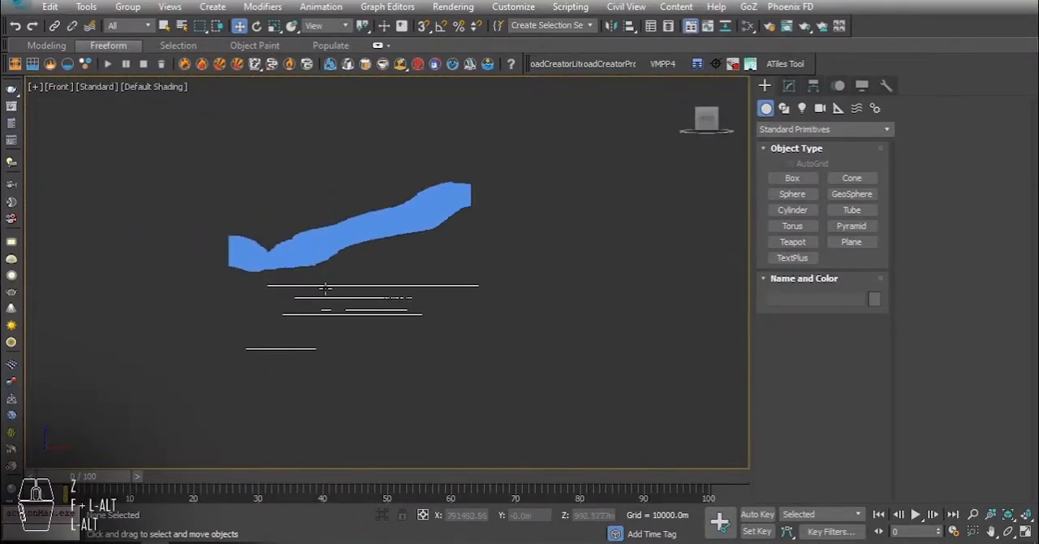
{"action": "left_click_drag", "start_coordinate": [273, 232], "coordinate": [270, 230]}
{"action": "middle_click_drag", "start_coordinate": [326, 188], "coordinate": [341, 224], "text": "alt"}
{"action": "key", "text": "z"}
{"action": "key", "text": "z"}
{"action": "middle_click_drag", "start_coordinate": [314, 165], "coordinate": [360, 245]}
{"action": "middle_click_drag", "start_coordinate": [364, 174], "coordinate": [404, 295]}
{"action": "left_click", "coordinate": [670, 30]}
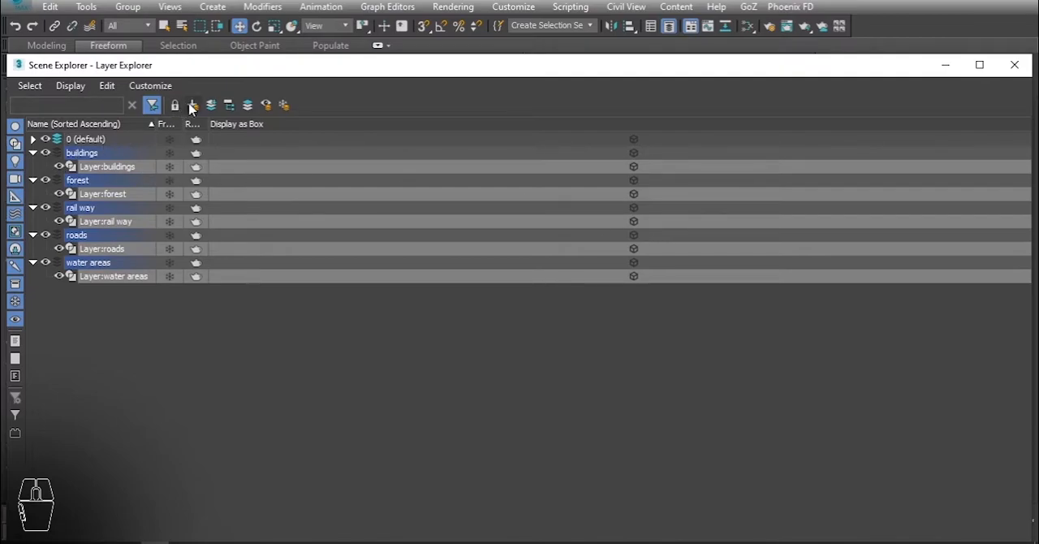
{"action": "left_click", "coordinate": [193, 105]}
Rename the new layer holding the map shapes to "all maps".
{"action": "left_click", "coordinate": [33, 180]}
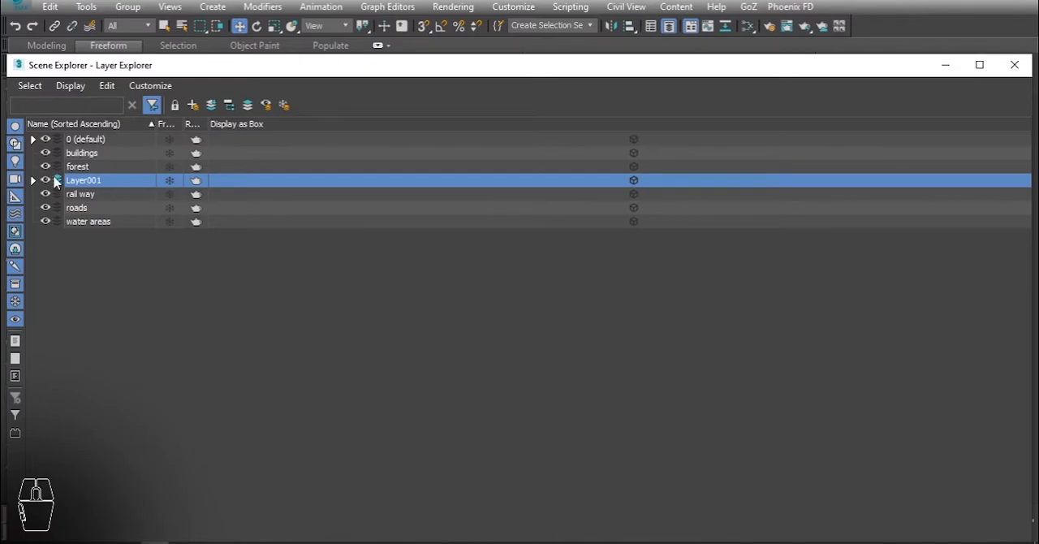
{"action": "double_click", "coordinate": [85, 181]}
{"action": "right_click", "coordinate": [85, 181]}
{"action": "left_click", "coordinate": [122, 240]}
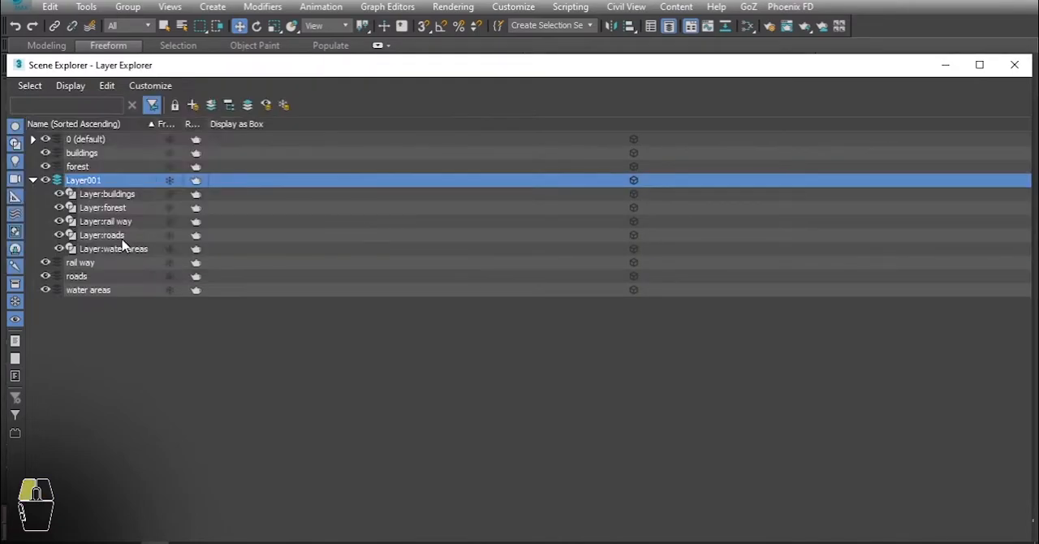
{"action": "type", "text": "all maps"}
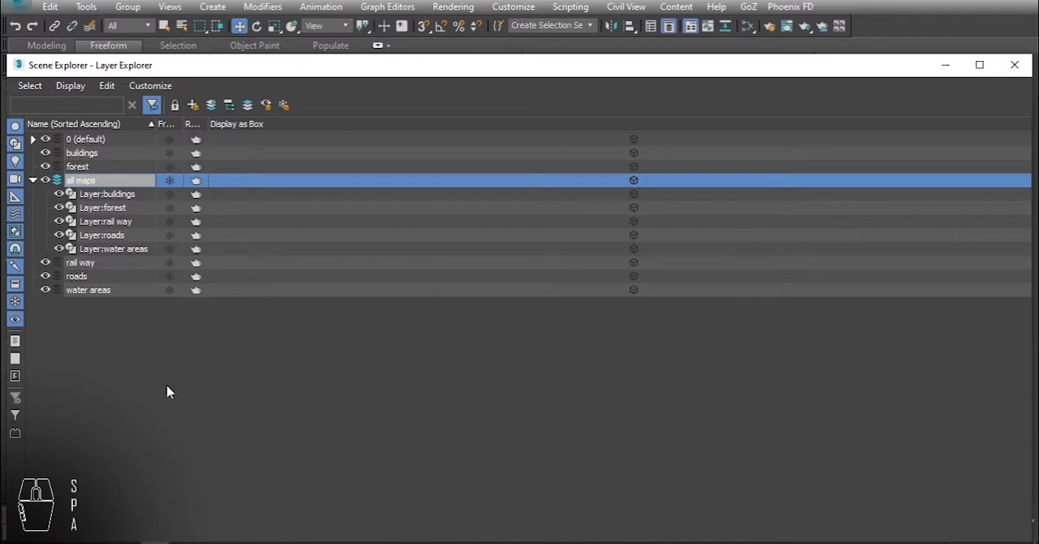
{"action": "left_click", "coordinate": [166, 392]}
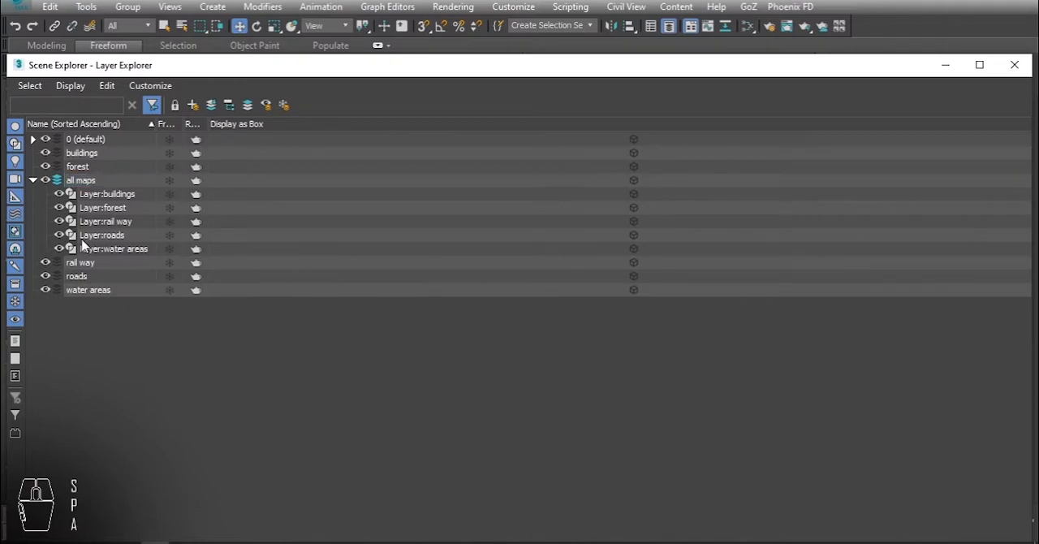
Nest the all maps layer inside the buildings layer and delete the forest, rail way, roads and water areas layers.
{"action": "left_click", "coordinate": [32, 180]}
{"action": "left_click_drag", "start_coordinate": [95, 181], "coordinate": [73, 154]}
{"action": "left_click", "coordinate": [93, 168]}
{"action": "left_click", "coordinate": [93, 206], "text": "shift"}
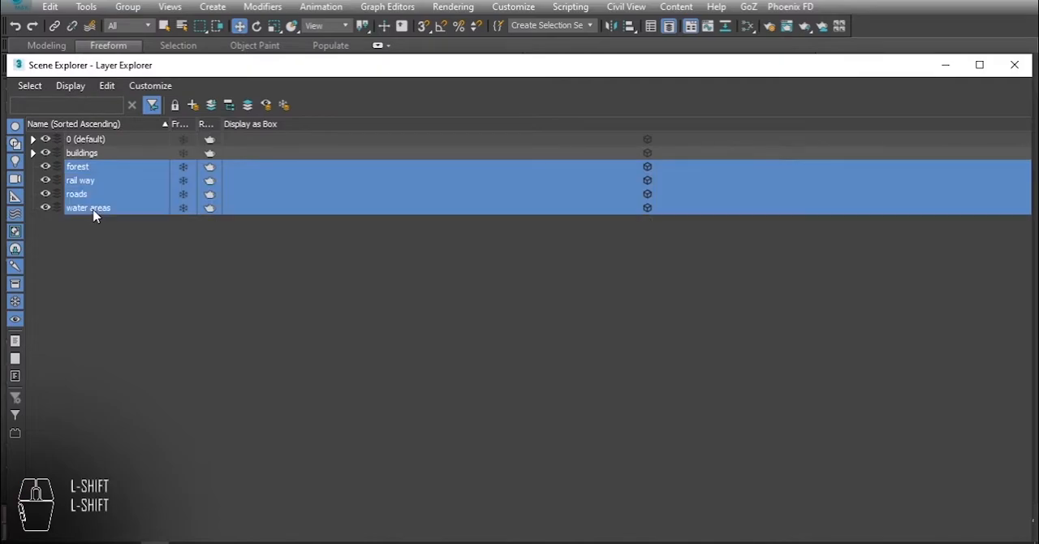
{"action": "right_click", "coordinate": [159, 206]}
{"action": "left_click", "coordinate": [180, 285]}
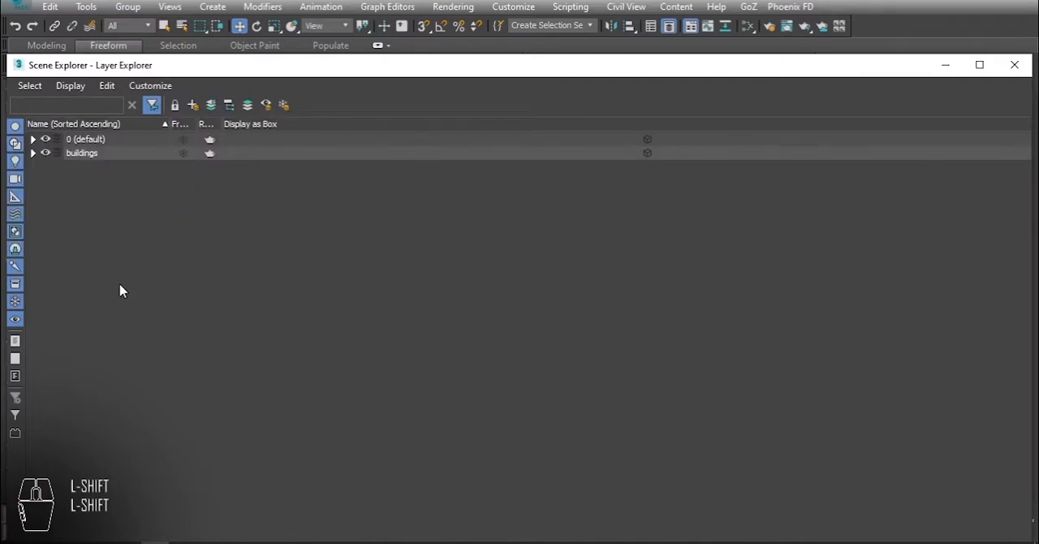
Hide the buildings layer and delete the Block:all osm 2 object from the default layer.
{"action": "left_click", "coordinate": [33, 140]}
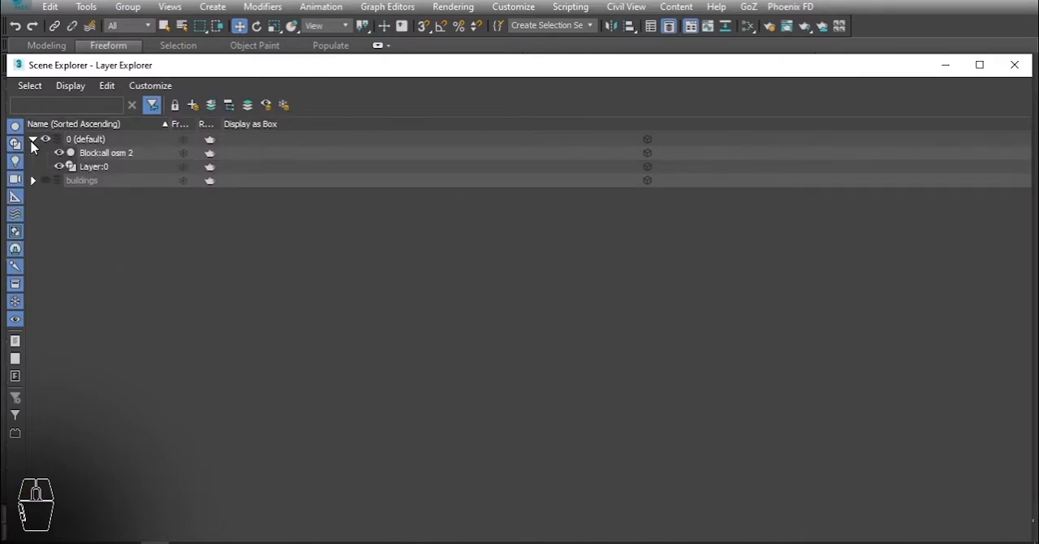
{"action": "left_click", "coordinate": [105, 153]}
{"action": "left_click", "coordinate": [947, 66]}
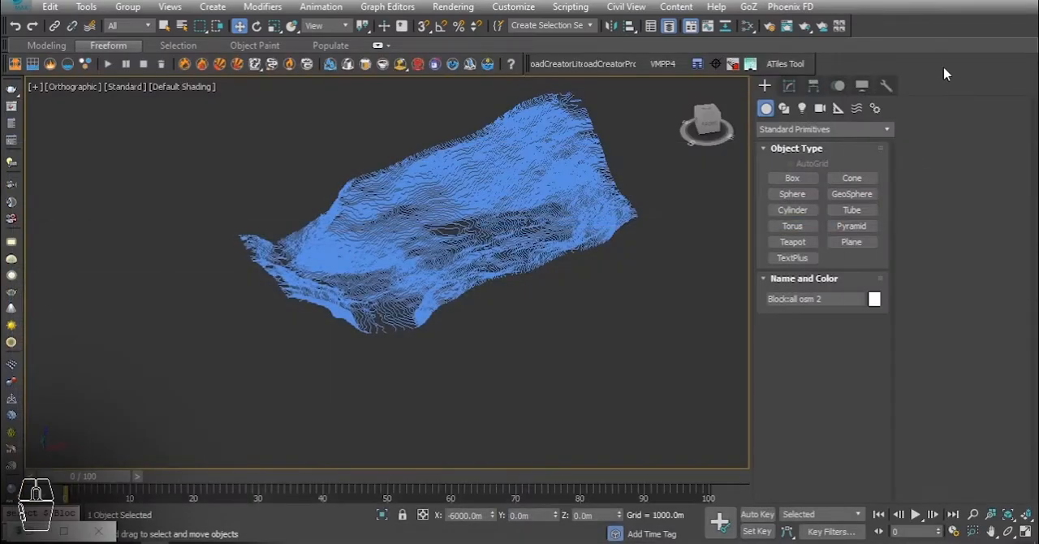
{"action": "middle_click_drag", "start_coordinate": [459, 237], "coordinate": [479, 253], "text": "alt"}
{"action": "key", "text": "ctrl+z"}
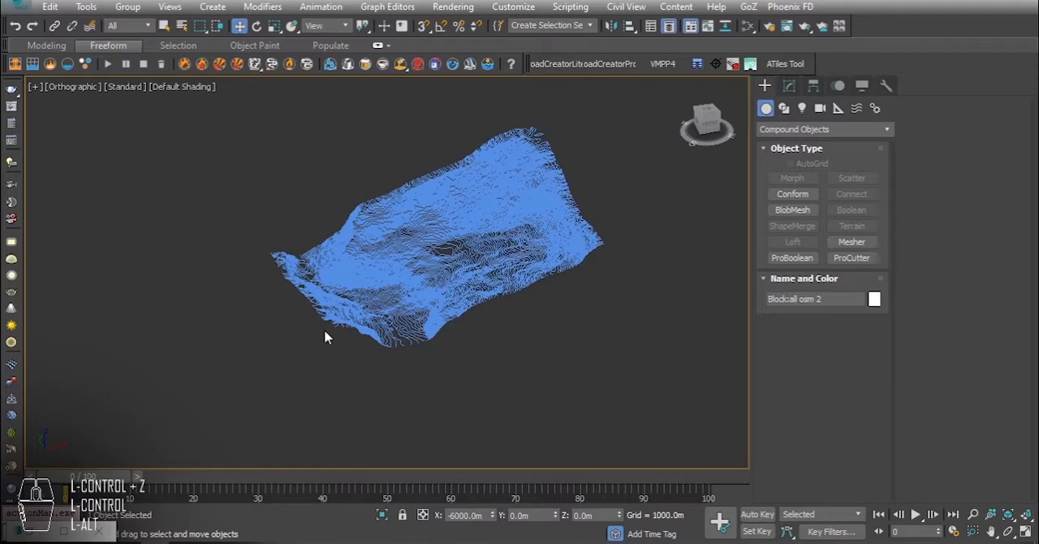
{"action": "left_click", "coordinate": [30, 530]}
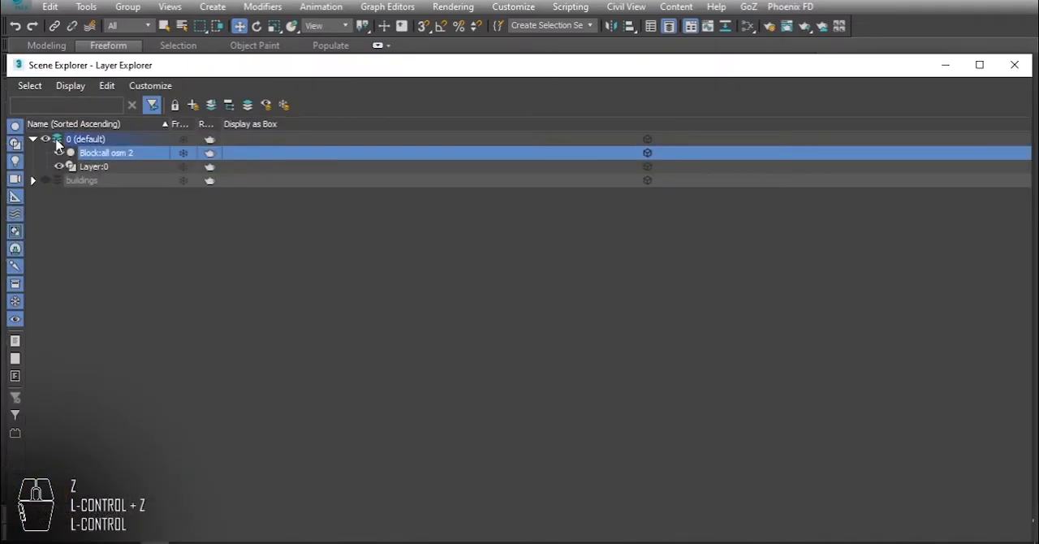
{"action": "left_click_drag", "start_coordinate": [208, 73], "coordinate": [306, 239]}
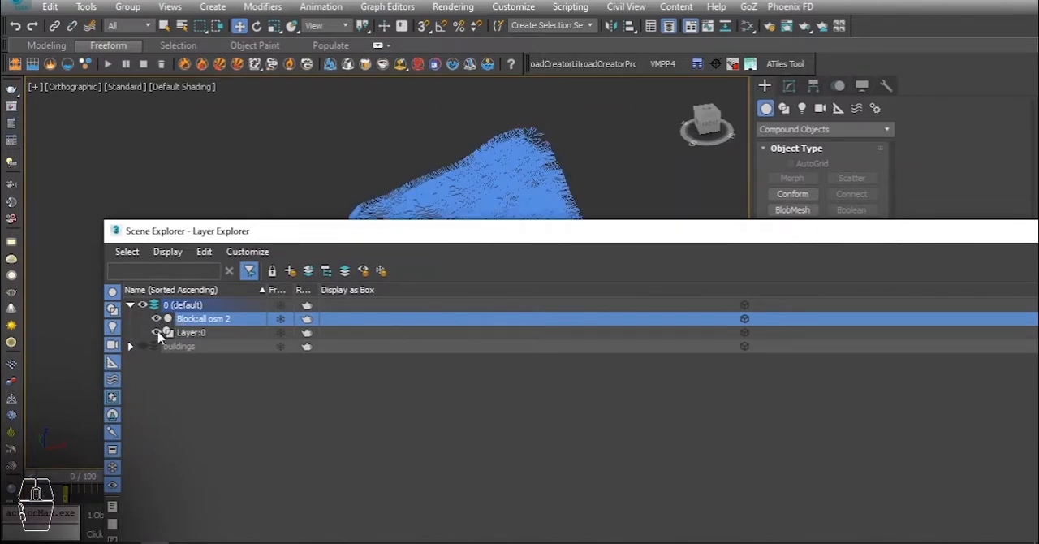
{"action": "right_click", "coordinate": [208, 325]}
{"action": "left_click", "coordinate": [232, 396]}
{"action": "left_click_drag", "start_coordinate": [619, 230], "coordinate": [684, 224]}
{"action": "left_click", "coordinate": [763, 225]}
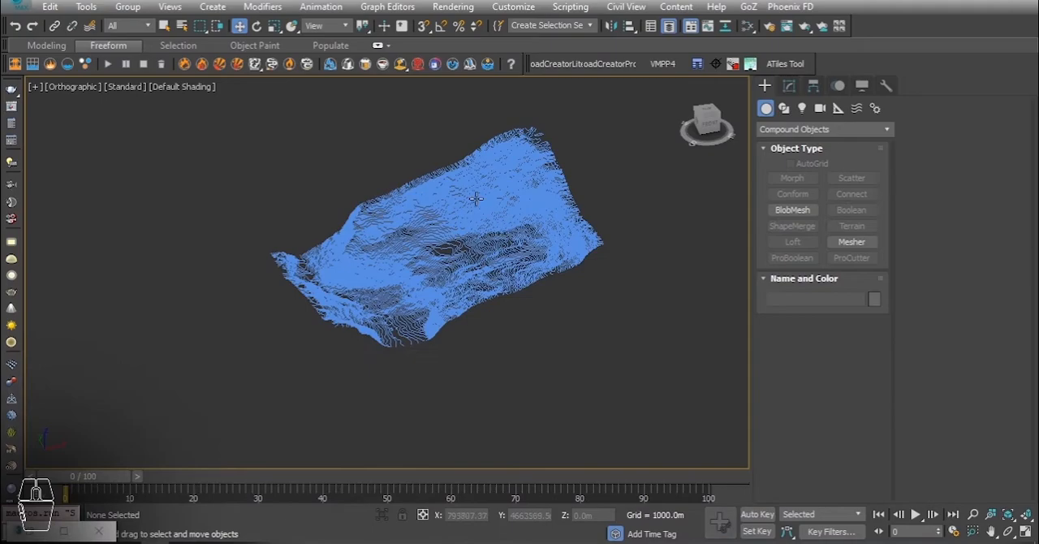
Create a Terrain compound object from the contour lines shape.
{"action": "left_click", "coordinate": [522, 197]}
{"action": "left_click", "coordinate": [765, 130]}
{"action": "left_click", "coordinate": [789, 175]}
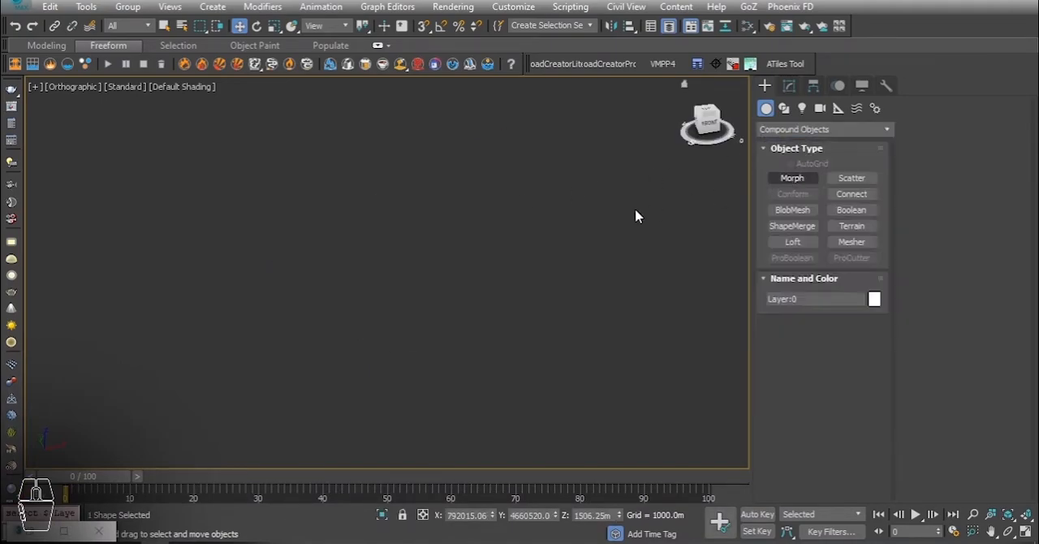
{"action": "left_click", "coordinate": [853, 226]}
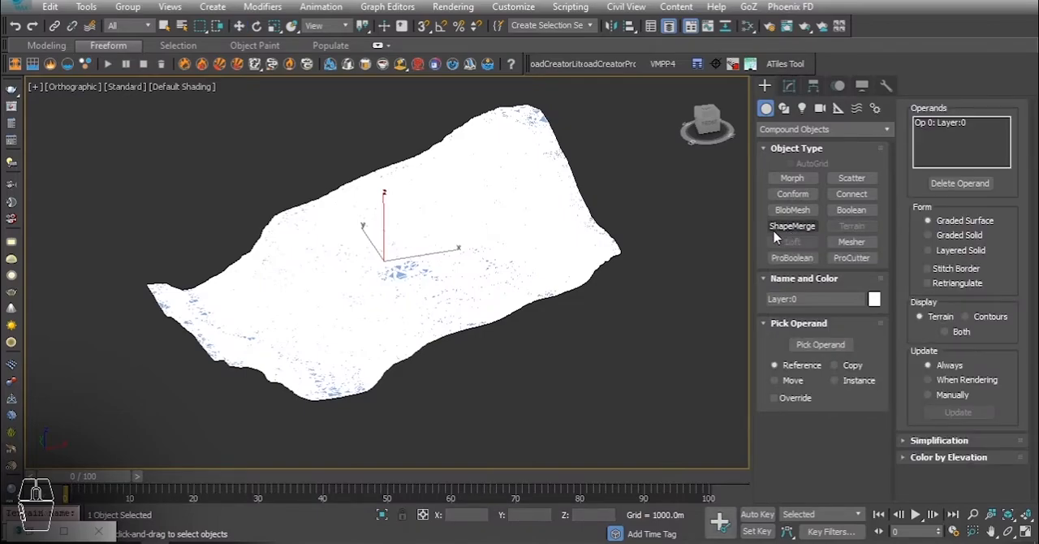
Convert the terrain surface to an Editable Poly and deselect it.
{"action": "right_click", "coordinate": [452, 216]}
{"action": "right_click", "coordinate": [452, 216]}
{"action": "mouse_move", "coordinate": [570, 396]}
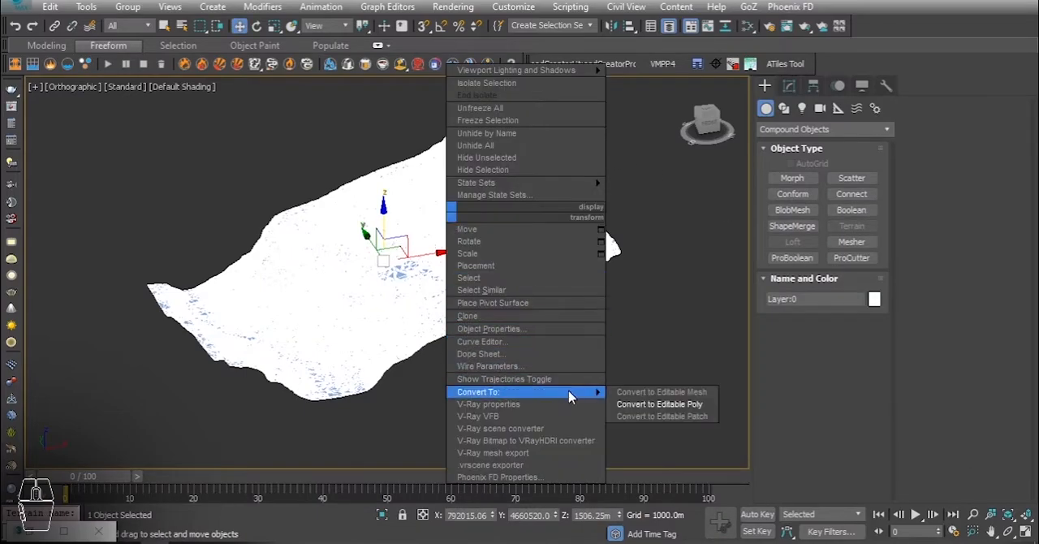
{"action": "left_click", "coordinate": [647, 403]}
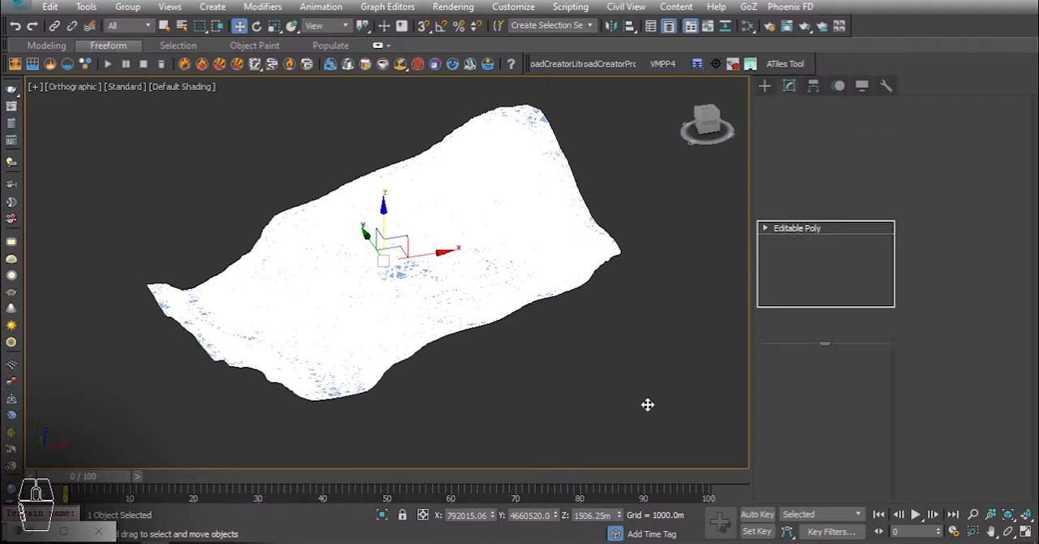
{"action": "left_click", "coordinate": [618, 379]}
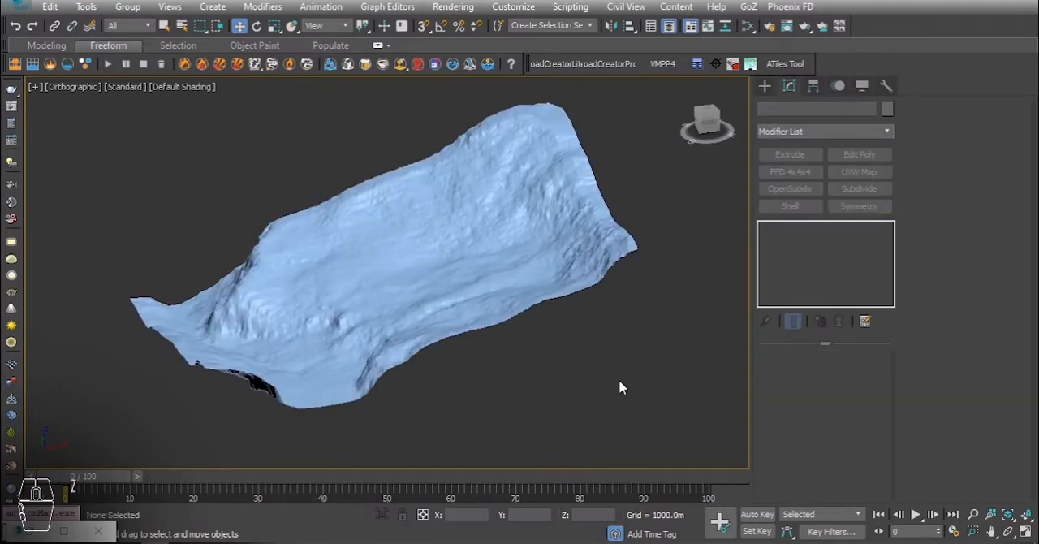
{"action": "mouse_move", "coordinate": [476, 238]}
{"action": "middle_mouse_down", "text": "alt"}
{"action": "mouse_move", "coordinate": [487, 253]}
{"action": "mouse_move", "coordinate": [573, 241]}
{"action": "mouse_move", "coordinate": [538, 204]}
{"action": "mouse_move", "coordinate": [471, 222]}
{"action": "mouse_move", "coordinate": [419, 256]}
{"action": "mouse_move", "coordinate": [435, 281]}
{"action": "mouse_move", "coordinate": [473, 263]}
{"action": "mouse_move", "coordinate": [490, 230]}
{"action": "middle_mouse_up", "text": "alt"}
In the top view, create a plane about 2816.5 m long and 4218 m wide covering most of the terrain.
{"action": "key", "text": "t"}
{"action": "key", "text": "z"}
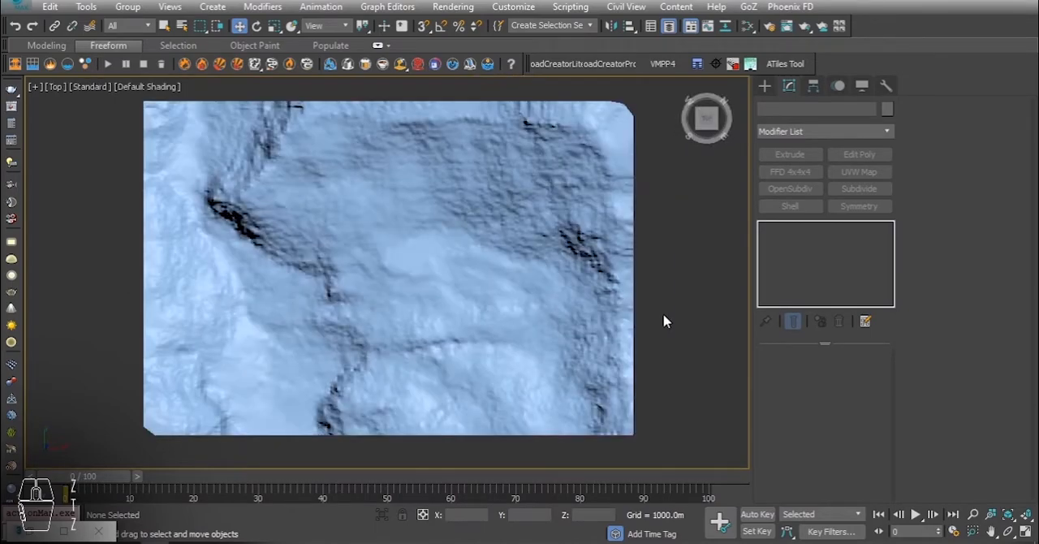
{"action": "left_click", "coordinate": [763, 86]}
{"action": "left_click", "coordinate": [779, 129]}
{"action": "left_click", "coordinate": [782, 144]}
{"action": "left_click", "coordinate": [851, 243]}
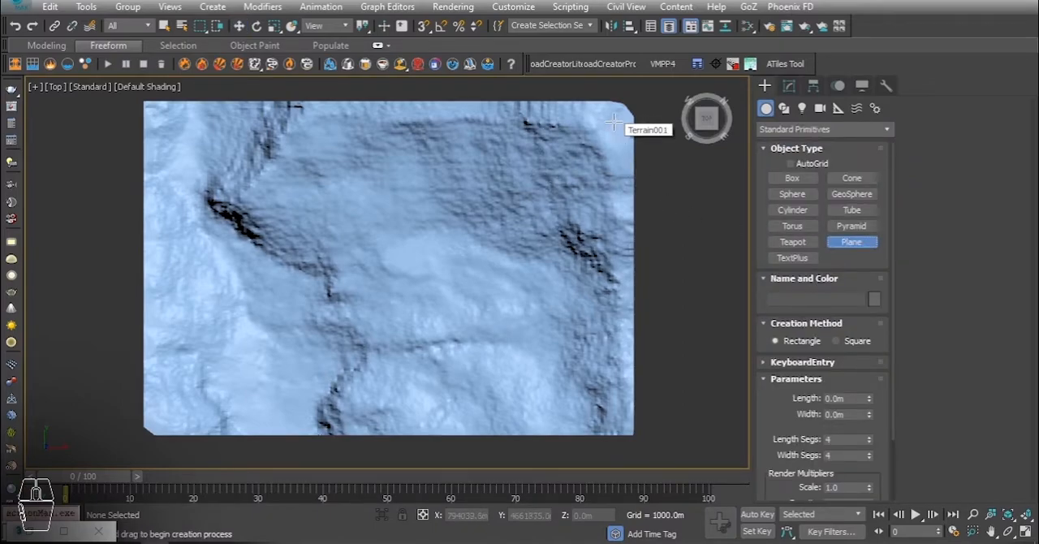
{"action": "left_click_drag", "start_coordinate": [613, 122], "coordinate": [154, 429]}
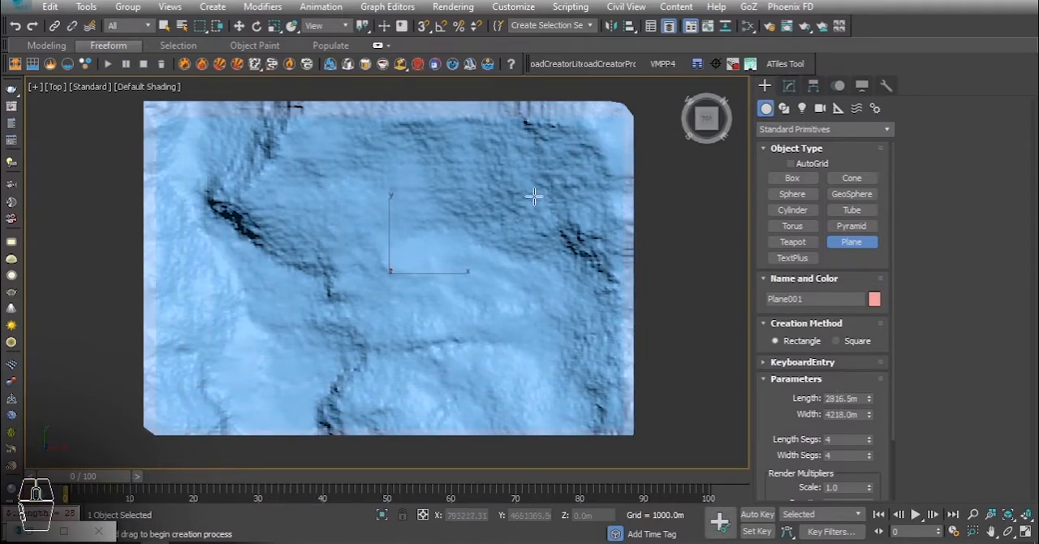
{"action": "right_click", "coordinate": [615, 118]}
Enlarge the plane to about 2844.665 m long and 4260.18 m wide, and nudge it to fit within the terrain.
{"action": "left_click", "coordinate": [788, 85]}
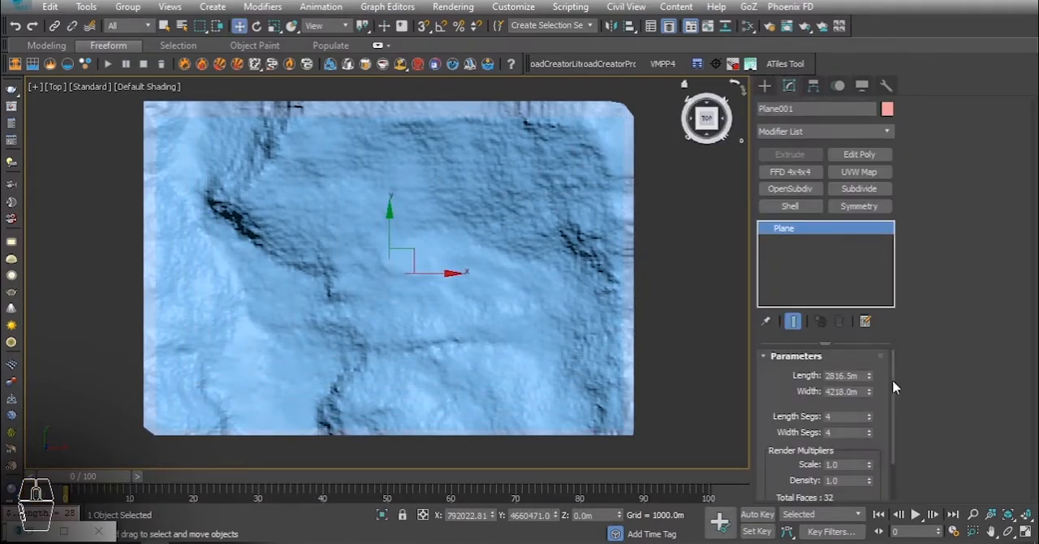
{"action": "left_click_drag", "start_coordinate": [868, 375], "coordinate": [871, 391]}
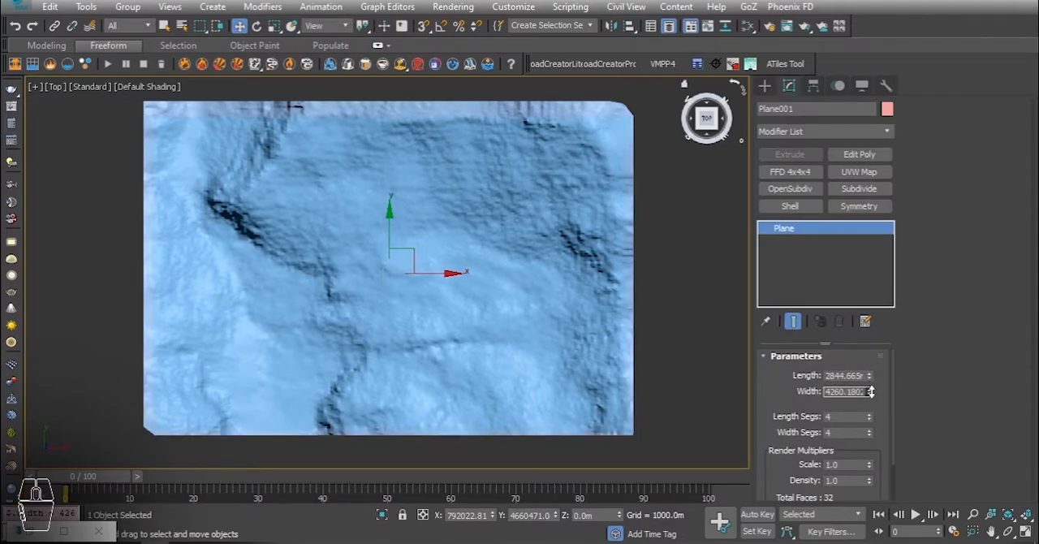
{"action": "left_click_drag", "start_coordinate": [390, 225], "coordinate": [391, 225]}
{"action": "scroll", "coordinate": [155, 434], "scroll_direction": "up", "scroll_amount": 4}
{"action": "scroll", "coordinate": [155, 433], "scroll_direction": "down", "scroll_amount": 5}
Raise the plane above the terrain to a height of about 3201.5 m and show it from the top.
{"action": "middle_click_drag", "start_coordinate": [156, 432], "coordinate": [294, 292], "text": "alt"}
{"action": "middle_click_drag", "start_coordinate": [301, 369], "coordinate": [332, 146], "text": "alt"}
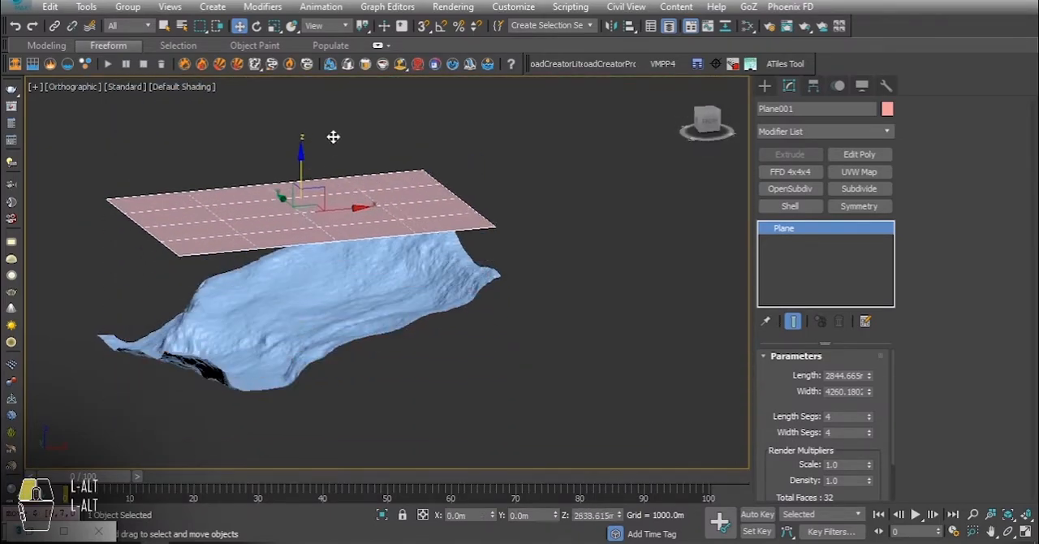
{"action": "key", "text": "t"}
{"action": "key", "text": "z"}
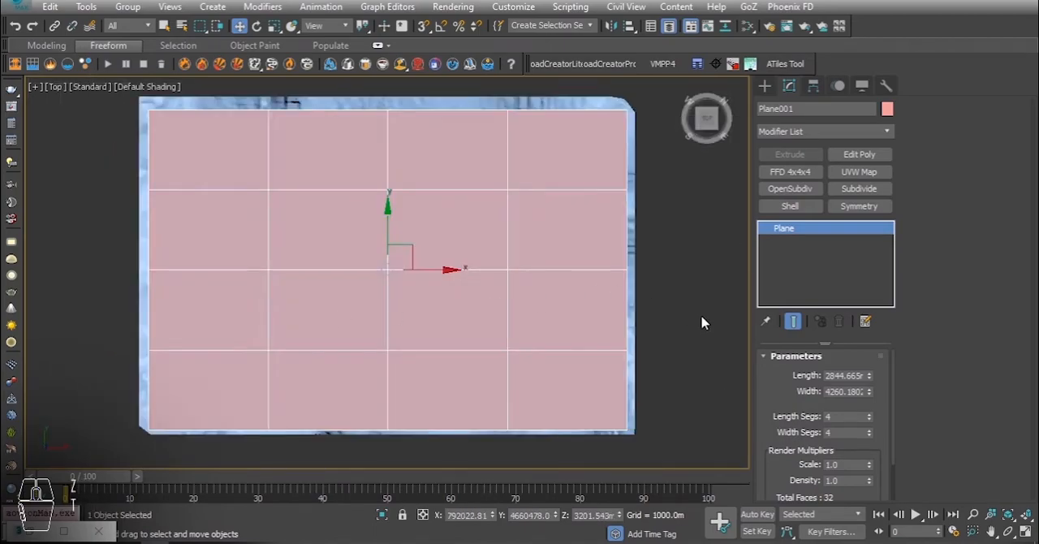
Set the plane's subdivisions to 250 length segments and 350 width segments.
{"action": "type", "text": "250"}
{"action": "key", "text": "Return"}
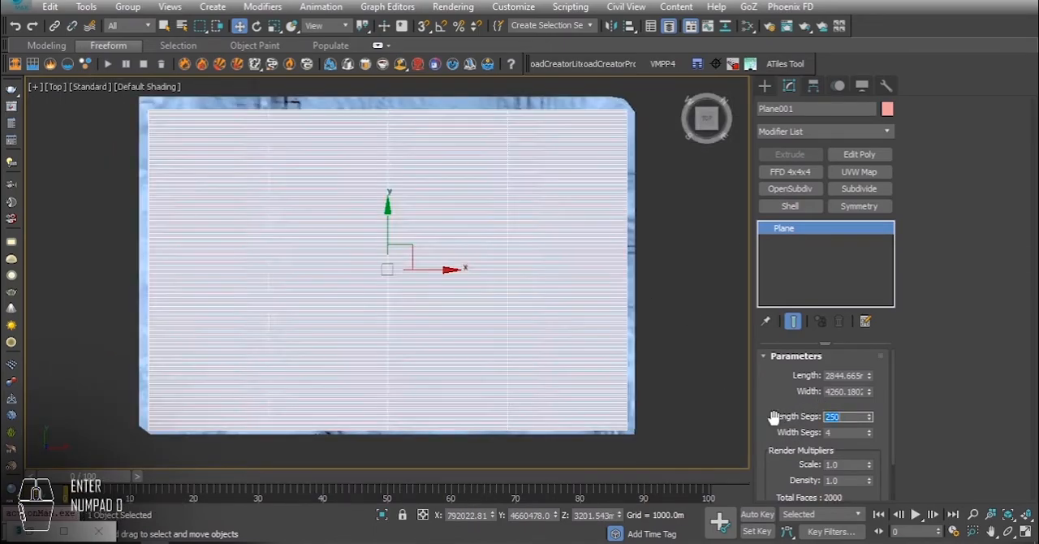
{"action": "type", "text": "350"}
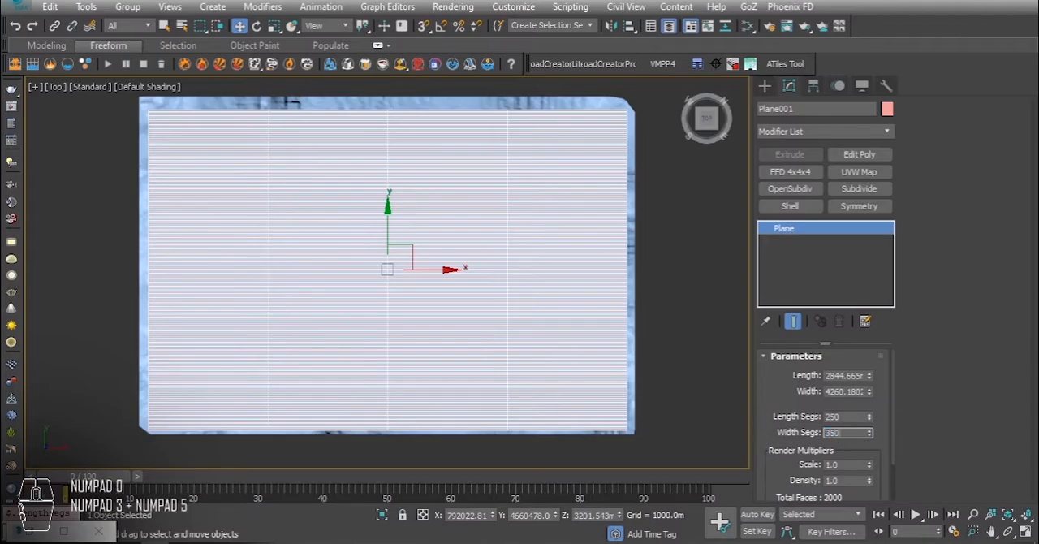
{"action": "key", "text": "Return"}
{"action": "scroll", "coordinate": [594, 236], "scroll_direction": "up", "scroll_amount": 5}
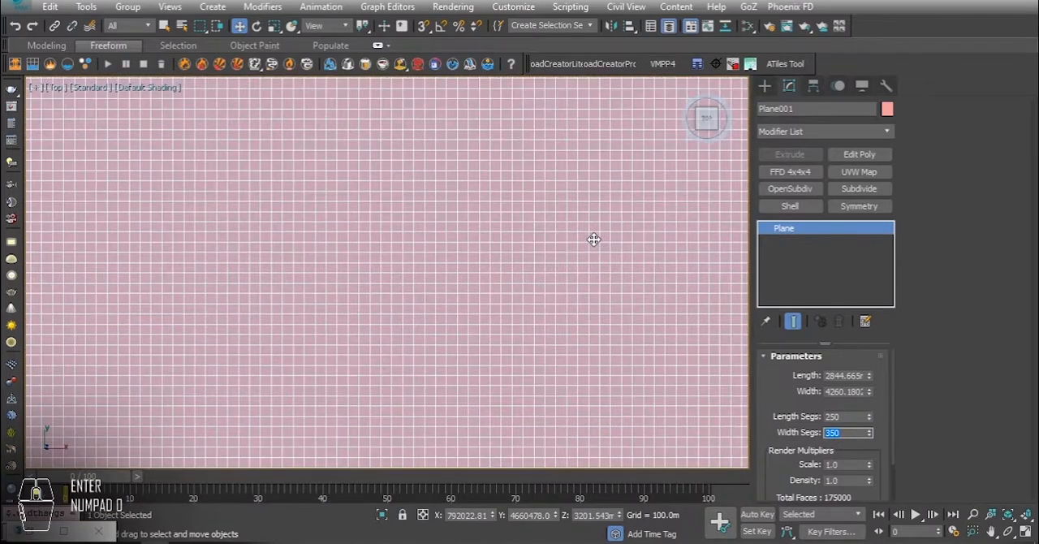
{"action": "scroll", "coordinate": [593, 236], "scroll_direction": "down", "scroll_amount": 8}
{"action": "mouse_move", "coordinate": [559, 256]}
{"action": "middle_mouse_down"}
{"action": "mouse_move", "coordinate": [573, 257]}
{"action": "mouse_move", "coordinate": [552, 269]}
{"action": "middle_mouse_up"}
Try to wrap the plane onto the terrain with the Conform compound object.
{"action": "left_click", "coordinate": [763, 86]}
{"action": "left_click", "coordinate": [784, 130]}
{"action": "left_click", "coordinate": [796, 145]}
{"action": "left_click", "coordinate": [797, 177]}
{"action": "left_click", "coordinate": [802, 196]}
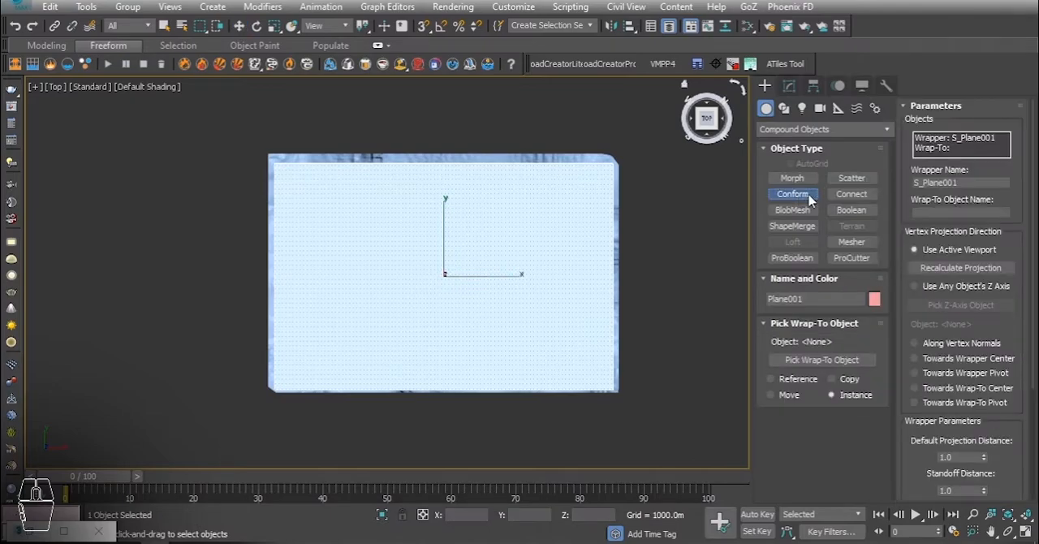
{"action": "mouse_move", "coordinate": [1033, 207]}
{"action": "left_mouse_down"}
{"action": "mouse_move", "coordinate": [1027, 345]}
{"action": "mouse_move", "coordinate": [1033, 212]}
{"action": "left_mouse_up"}
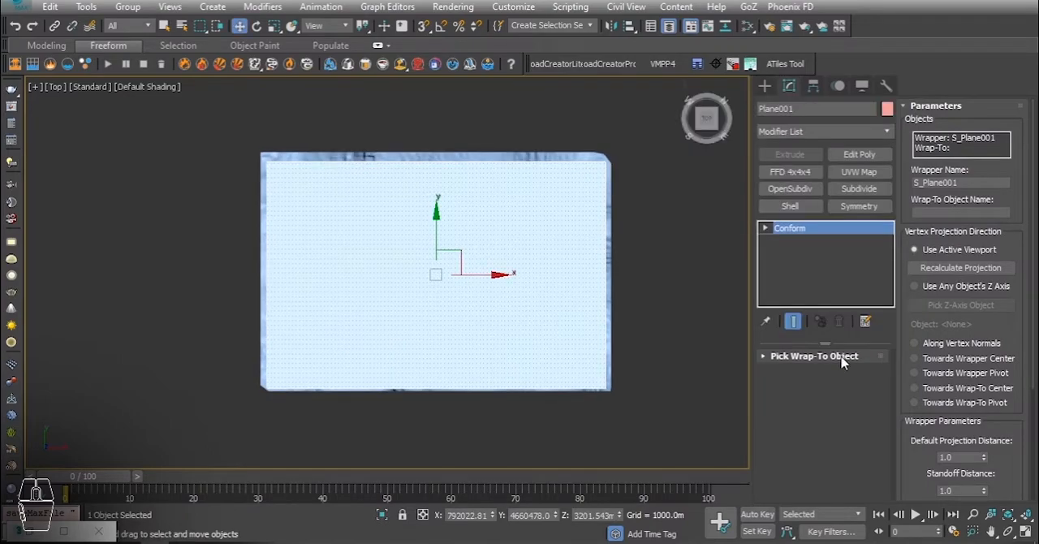
{"action": "left_click", "coordinate": [781, 355]}
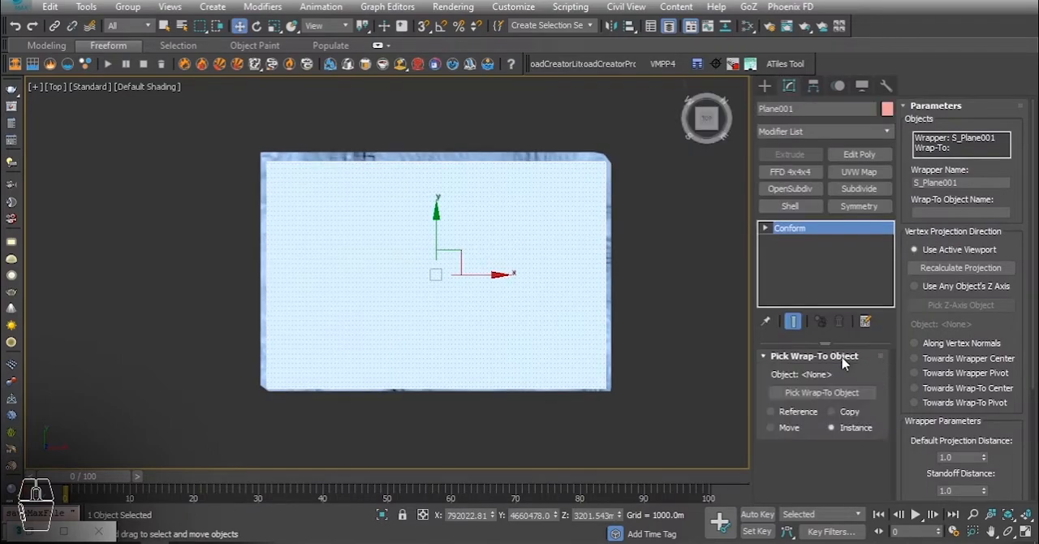
{"action": "left_click", "coordinate": [816, 392]}
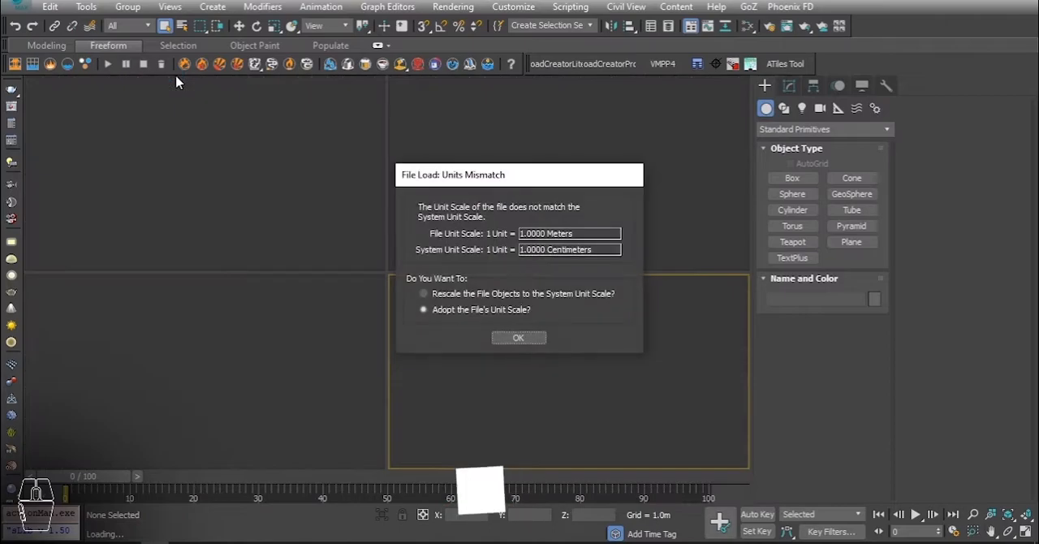
Load the scene adopting the file's unit scale, and convert the plane to an Editable Poly.
{"action": "left_click", "coordinate": [518, 338]}
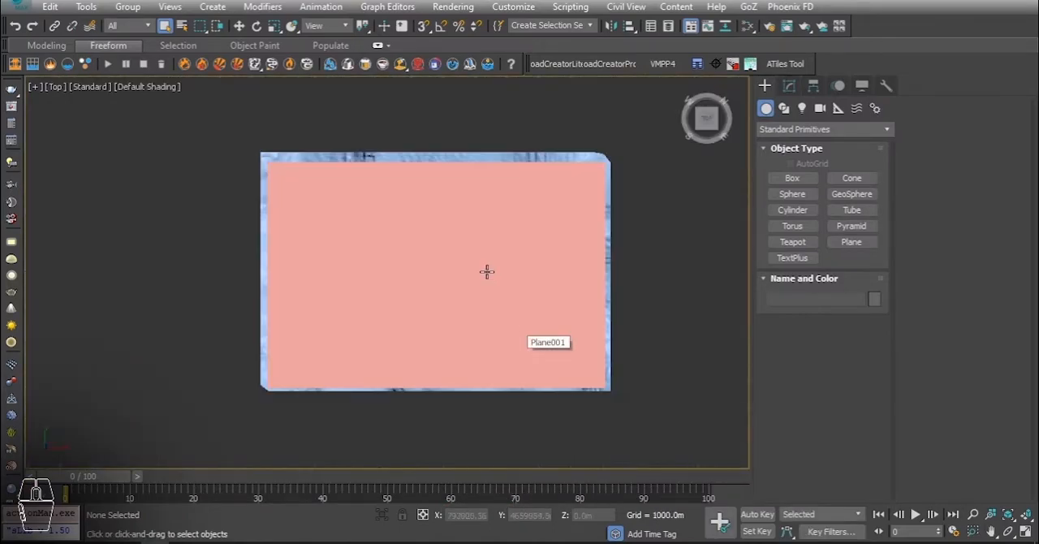
{"action": "left_click", "coordinate": [453, 261]}
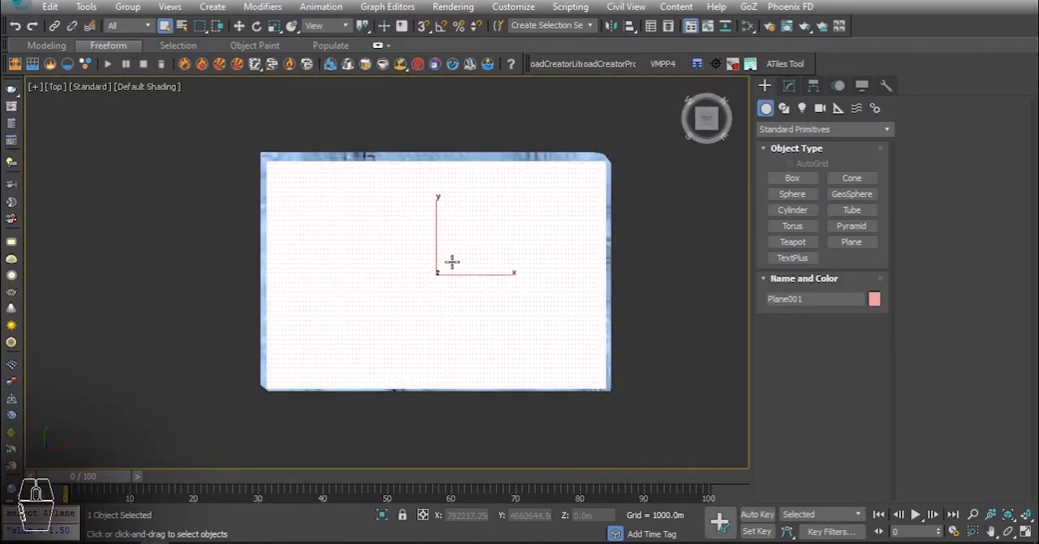
{"action": "left_click", "coordinate": [789, 86]}
{"action": "right_click", "coordinate": [469, 202]}
{"action": "mouse_move", "coordinate": [560, 381]}
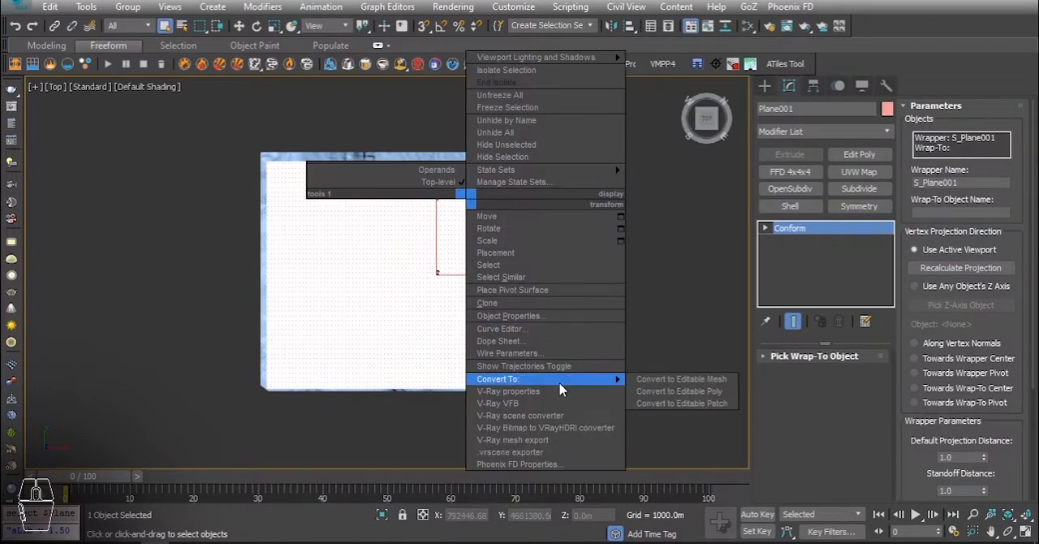
{"action": "left_click", "coordinate": [679, 390]}
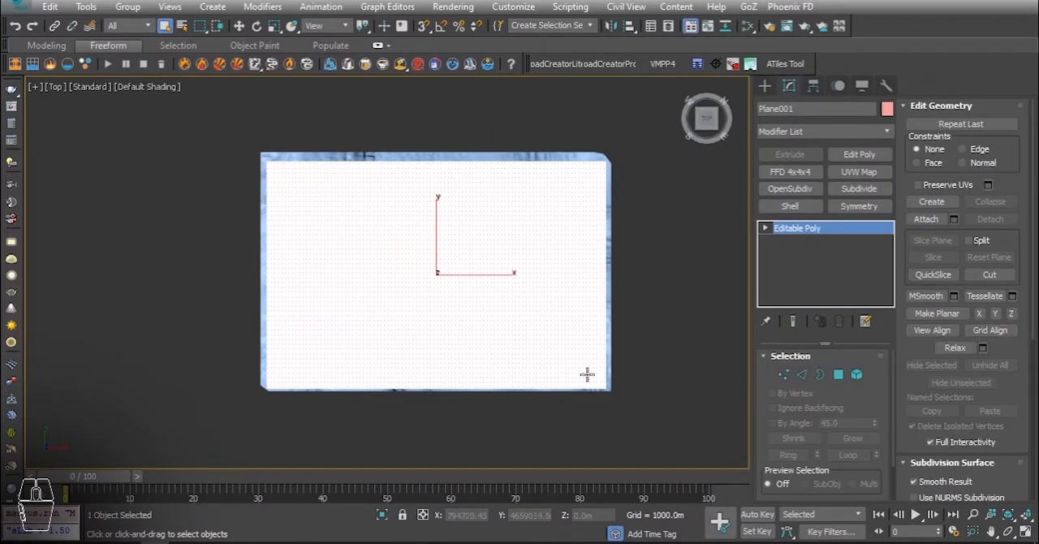
Set the Freeform PolyDraw target to Surface and pick Terrain001 as the surface to draw on.
{"action": "left_click", "coordinate": [115, 50]}
{"action": "left_click", "coordinate": [294, 67]}
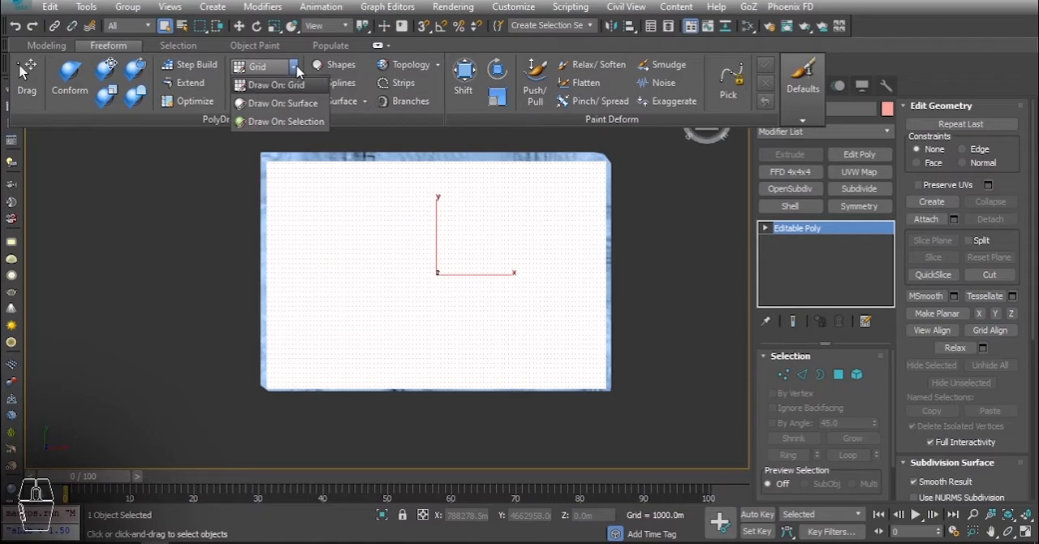
{"action": "left_click", "coordinate": [297, 103]}
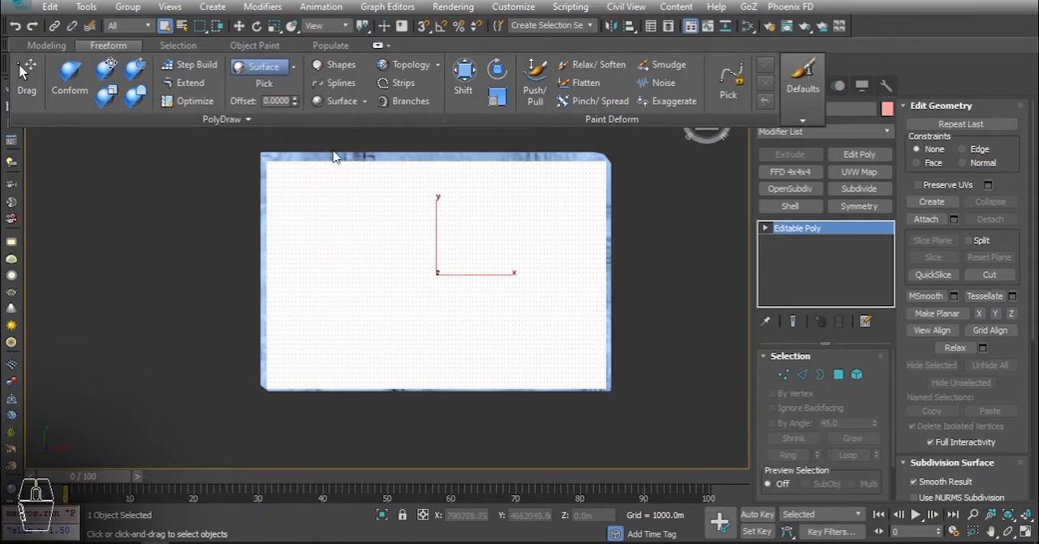
{"action": "key", "text": "w"}
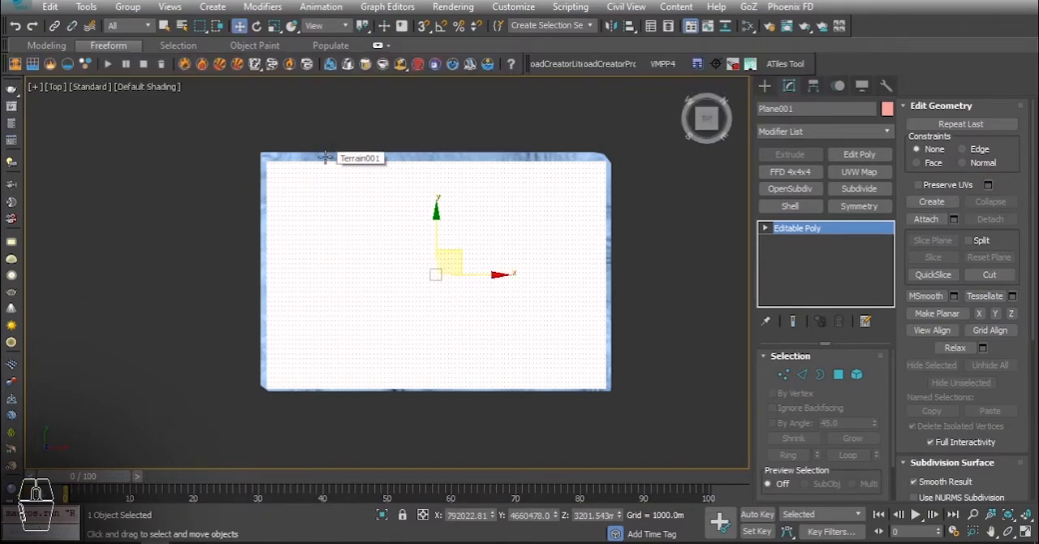
Activate the Freeform Conform brush and set its conform value to 5000 and full strength to 200.
{"action": "left_click", "coordinate": [123, 49]}
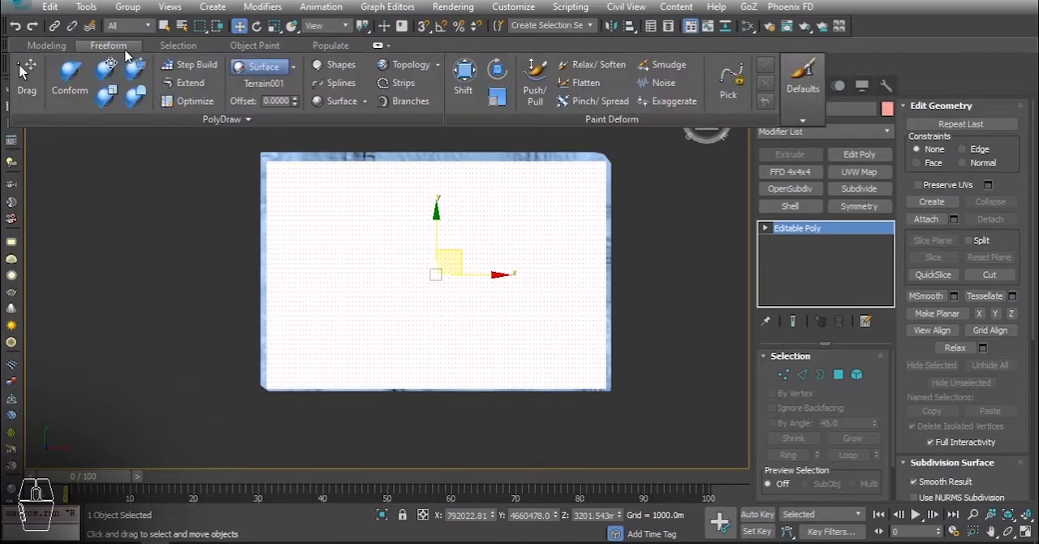
{"action": "left_click", "coordinate": [71, 87]}
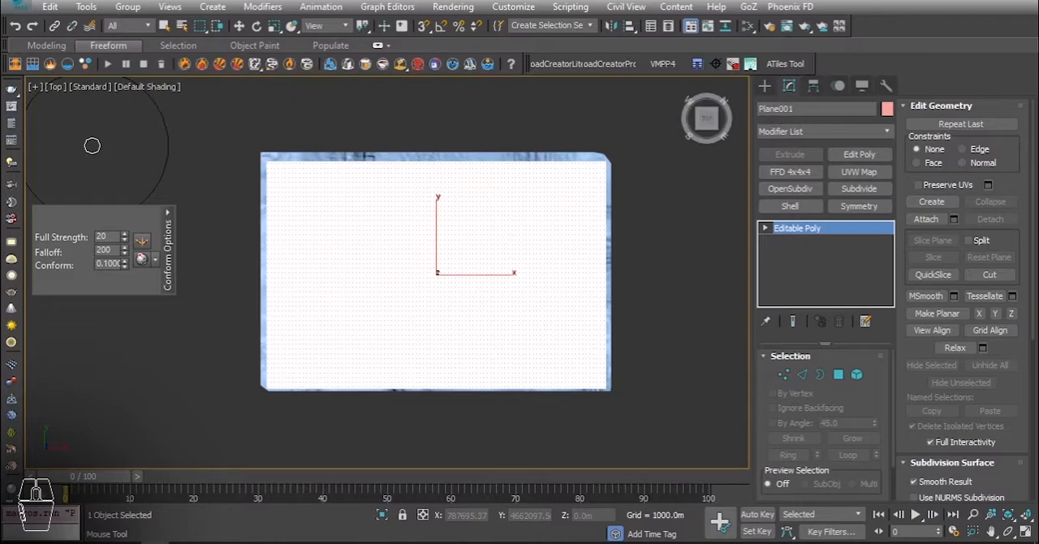
{"action": "left_click", "coordinate": [154, 259]}
{"action": "left_click", "coordinate": [174, 314]}
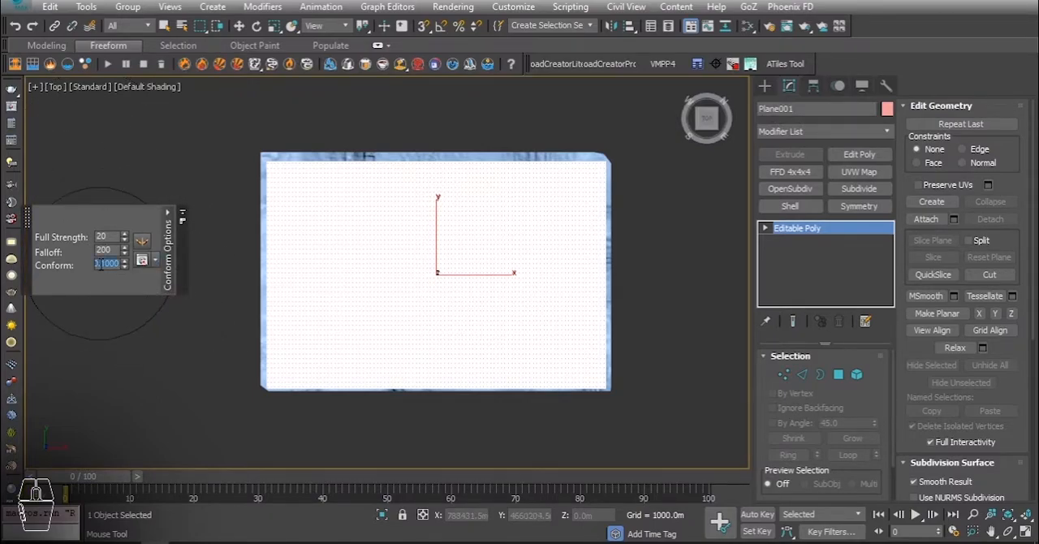
{"action": "type", "text": "5000"}
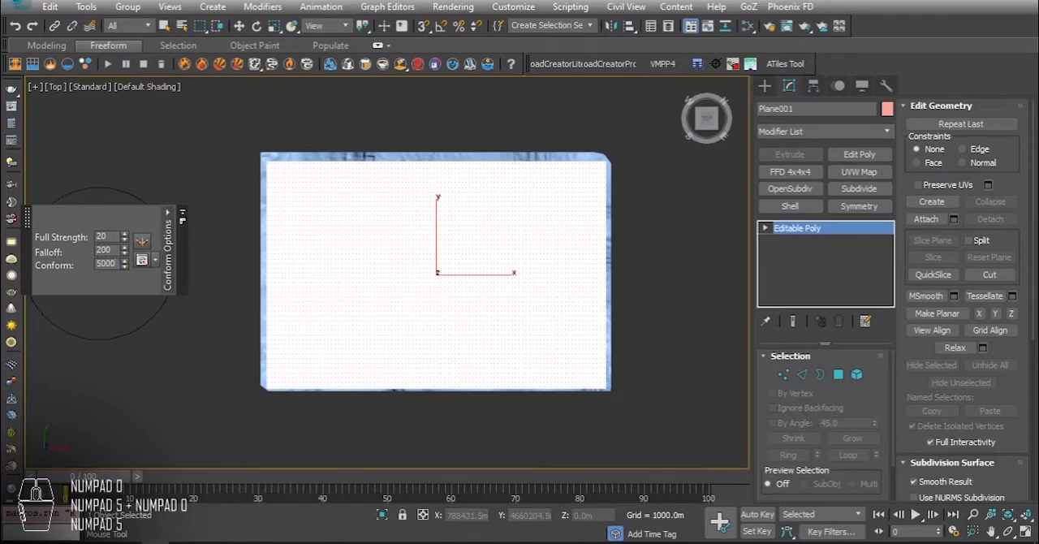
{"action": "key", "text": "Tab"}
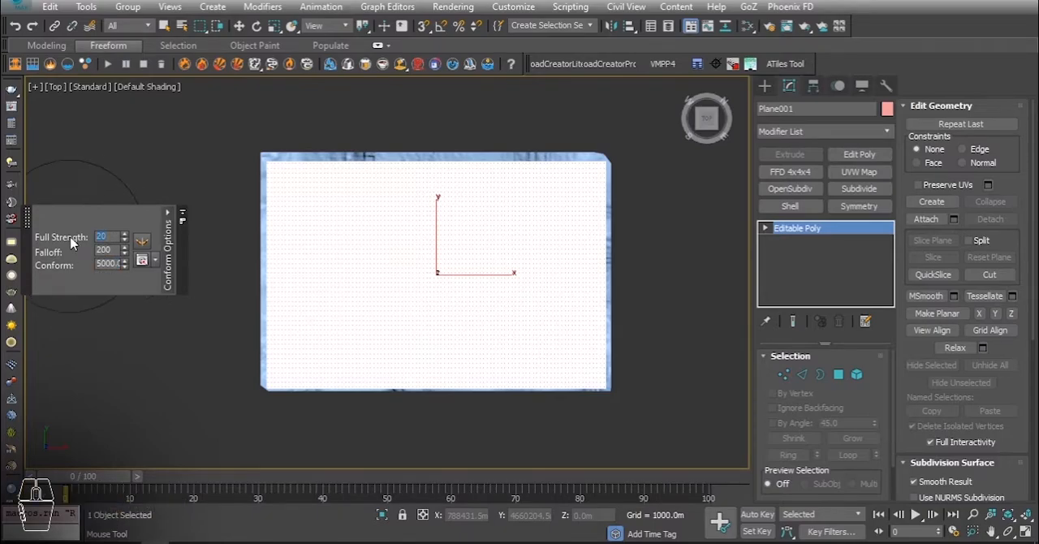
{"action": "type", "text": "200"}
{"action": "key", "text": "Return"}
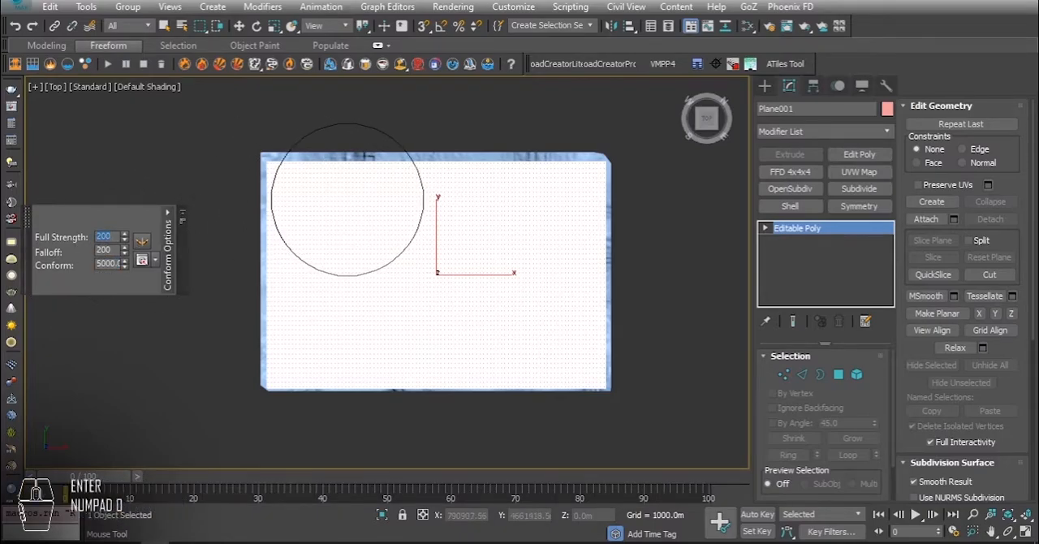
Paint with the Conform brush across the whole plane from the top view to project it onto the terrain.
{"action": "left_click", "coordinate": [594, 180]}
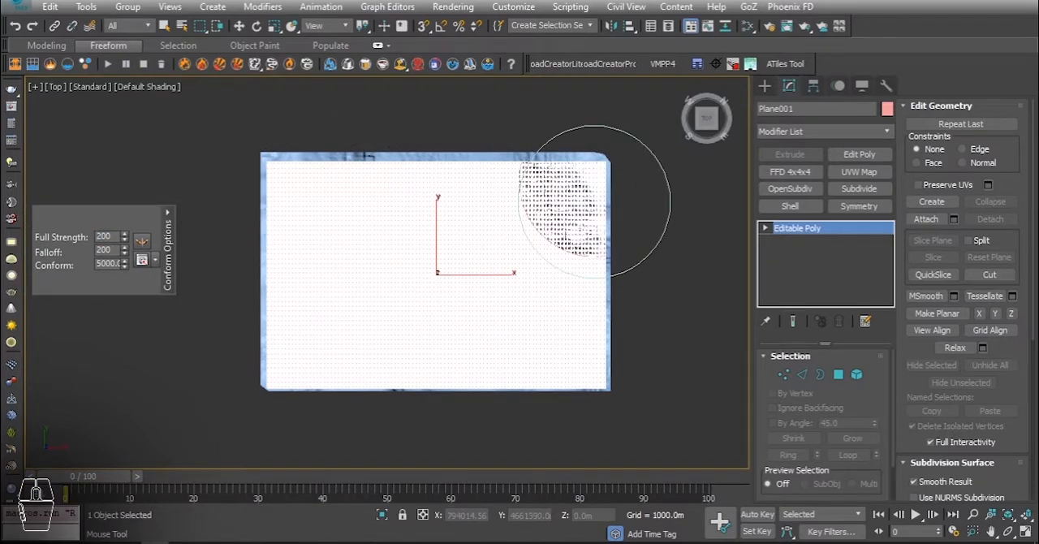
{"action": "left_click_drag", "start_coordinate": [595, 280], "coordinate": [599, 381]}
{"action": "scroll", "coordinate": [599, 333], "scroll_direction": "up", "scroll_amount": 3}
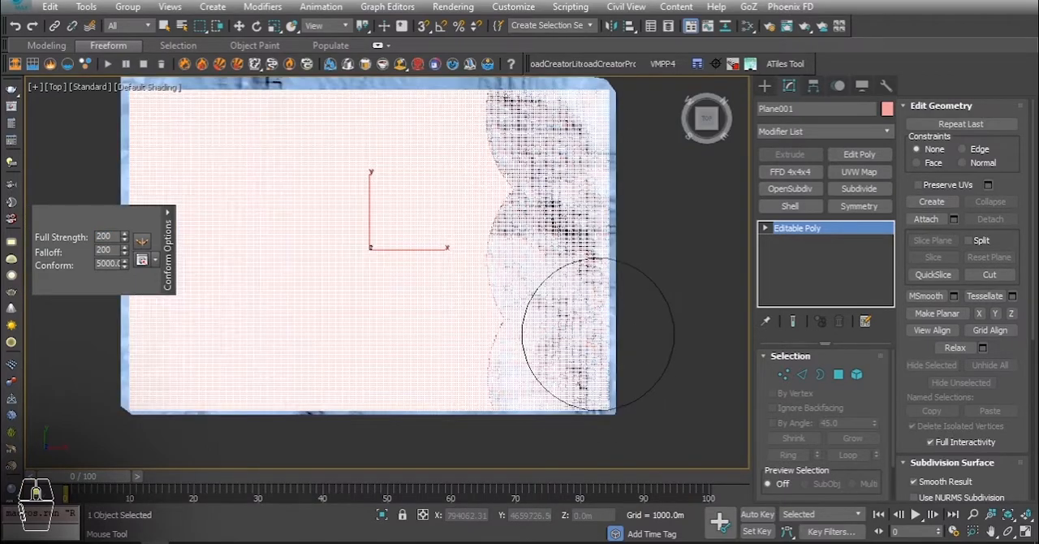
{"action": "mouse_move", "coordinate": [589, 251]}
{"action": "left_mouse_down"}
{"action": "mouse_move", "coordinate": [422, 200]}
{"action": "mouse_move", "coordinate": [387, 286]}
{"action": "mouse_move", "coordinate": [250, 385]}
{"action": "mouse_move", "coordinate": [83, 385]}
{"action": "left_mouse_up"}
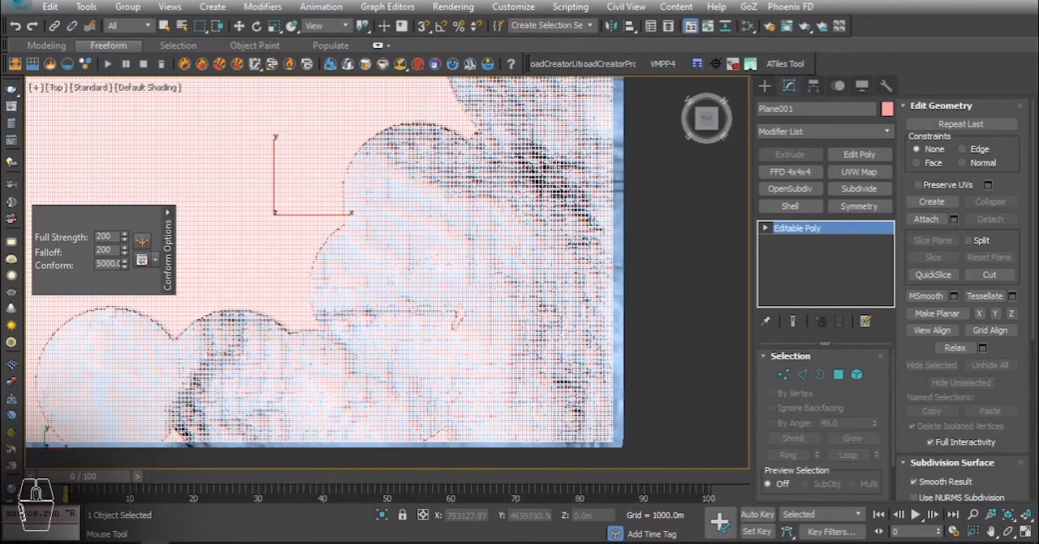
{"action": "scroll", "coordinate": [434, 315], "scroll_direction": "up", "scroll_amount": 4}
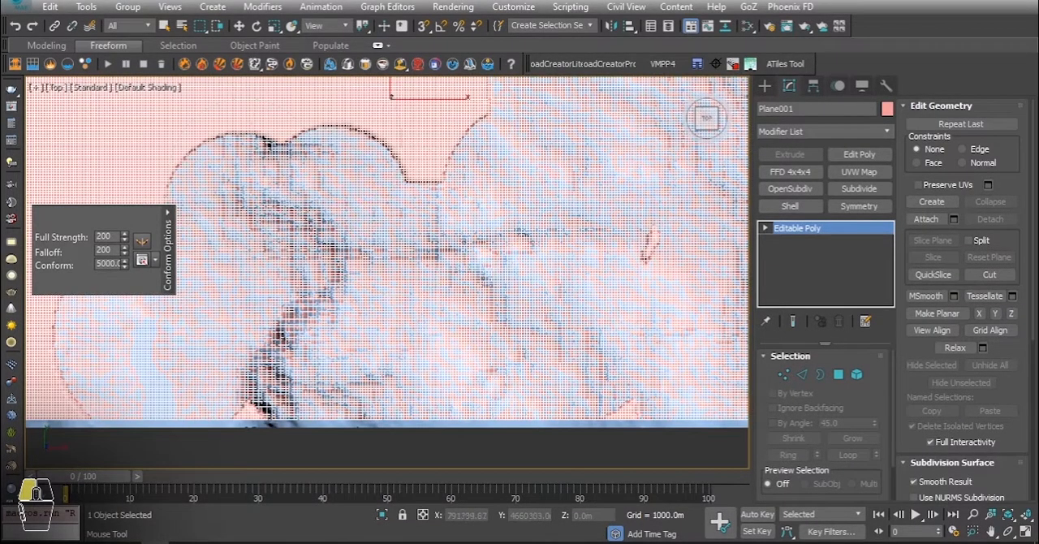
{"action": "scroll", "coordinate": [555, 266], "scroll_direction": "down", "scroll_amount": 4}
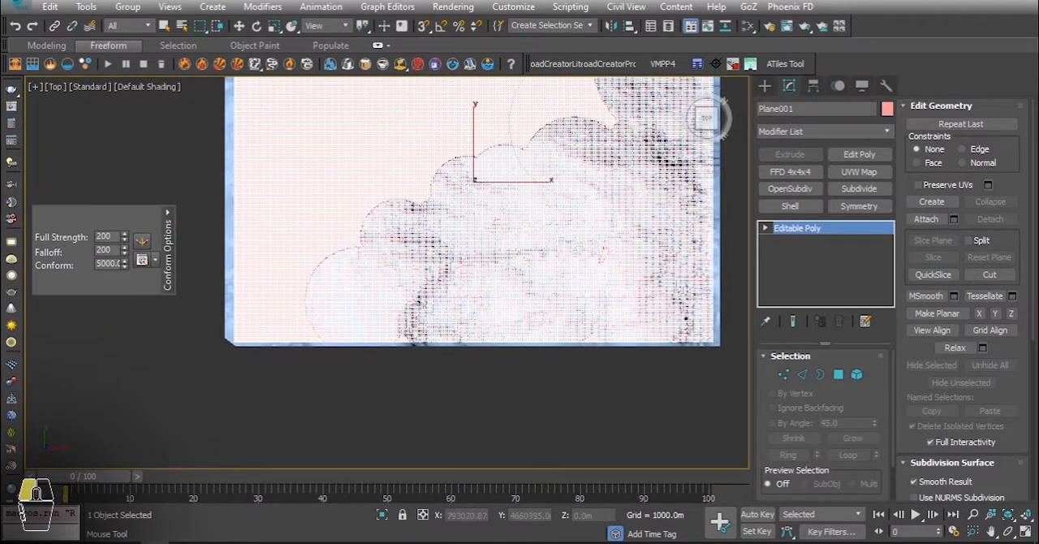
{"action": "scroll", "coordinate": [483, 353], "scroll_direction": "down", "scroll_amount": 2}
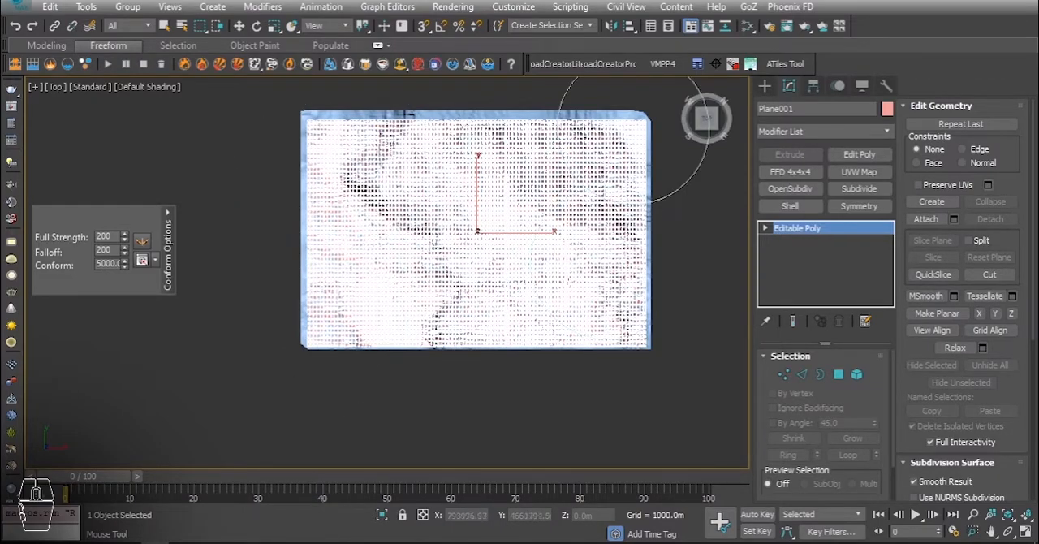
{"action": "mouse_move", "coordinate": [488, 273]}
{"action": "middle_mouse_down", "text": "alt"}
{"action": "mouse_move", "coordinate": [491, 199]}
{"action": "mouse_move", "coordinate": [583, 162]}
{"action": "mouse_move", "coordinate": [498, 264]}
{"action": "middle_mouse_up", "text": "alt"}
{"action": "key", "text": "t"}
{"action": "key", "text": "z"}
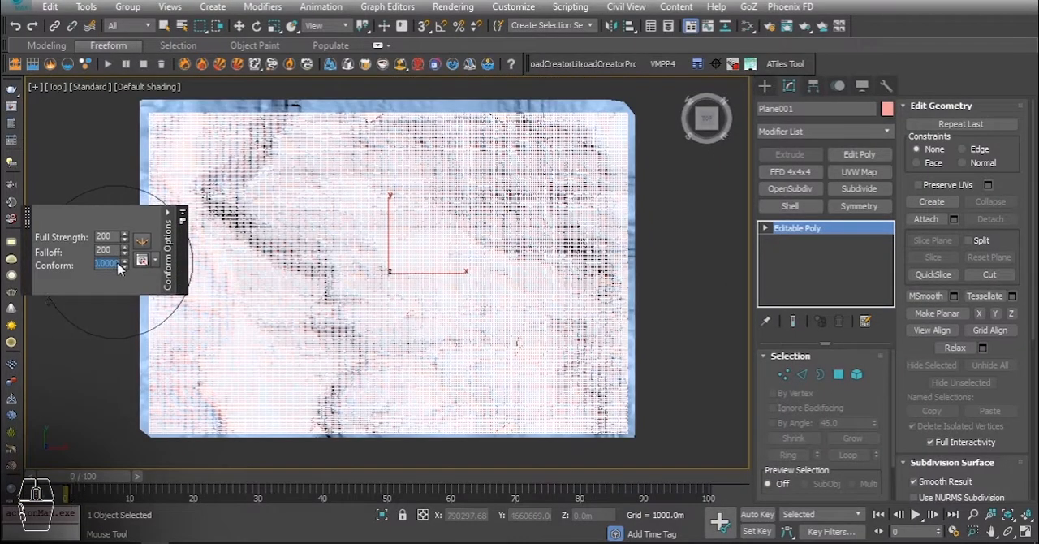
Brush the leftover unconformed patches along the plane's upper edge and middle onto the terrain.
{"action": "scroll", "coordinate": [351, 130], "scroll_direction": "up", "scroll_amount": 5}
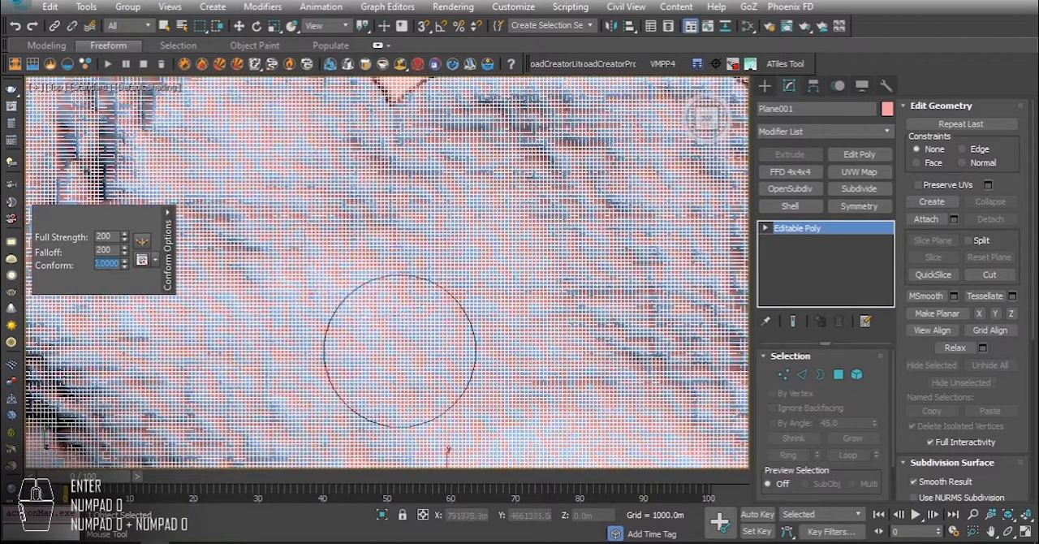
{"action": "scroll", "coordinate": [397, 345], "scroll_direction": "down", "scroll_amount": 2}
{"action": "scroll", "coordinate": [319, 232], "scroll_direction": "down", "scroll_amount": 4}
{"action": "scroll", "coordinate": [329, 207], "scroll_direction": "up", "scroll_amount": 6}
{"action": "left_click", "coordinate": [493, 202]}
{"action": "scroll", "coordinate": [482, 181], "scroll_direction": "down", "scroll_amount": 3}
{"action": "middle_click_drag", "start_coordinate": [327, 262], "coordinate": [745, 143]}
{"action": "middle_click_drag", "start_coordinate": [512, 315], "coordinate": [300, 85]}
{"action": "left_click", "coordinate": [503, 216]}
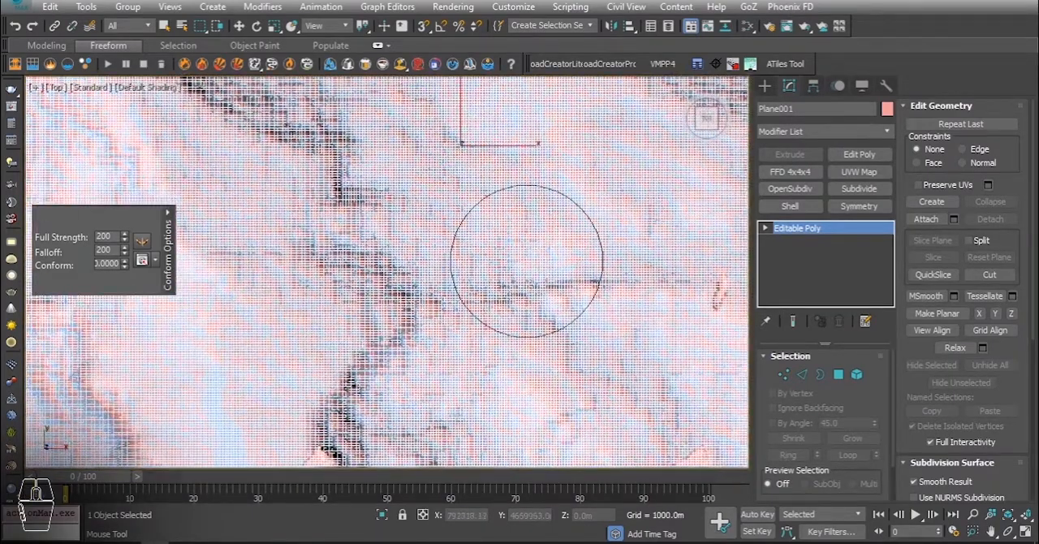
Conform the remaining patches along the plane's lower edge to the terrain, and finish with the Move tool active.
{"action": "middle_click_drag", "start_coordinate": [526, 259], "coordinate": [473, 193]}
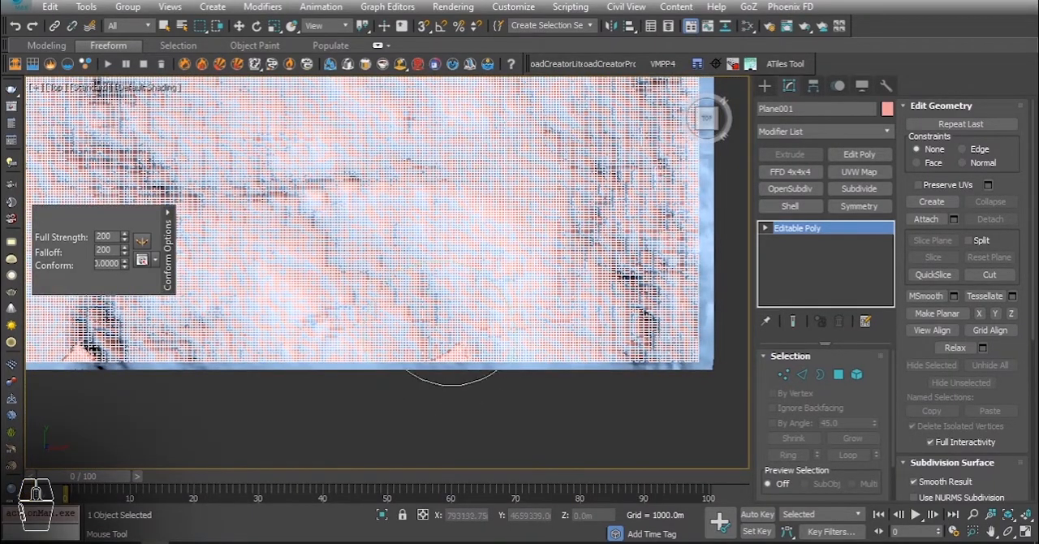
{"action": "middle_click_drag", "start_coordinate": [446, 357], "coordinate": [649, 272]}
{"action": "mouse_move", "coordinate": [322, 267]}
{"action": "middle_mouse_down", "text": "alt"}
{"action": "mouse_move", "coordinate": [429, 271]}
{"action": "mouse_move", "coordinate": [471, 202]}
{"action": "mouse_move", "coordinate": [441, 371]}
{"action": "mouse_move", "coordinate": [430, 316]}
{"action": "mouse_move", "coordinate": [382, 322]}
{"action": "middle_mouse_up", "text": "alt"}
{"action": "key", "text": "t"}
{"action": "middle_click_drag", "start_coordinate": [238, 416], "coordinate": [387, 348]}
{"action": "scroll", "coordinate": [387, 348], "scroll_direction": "up", "scroll_amount": 5}
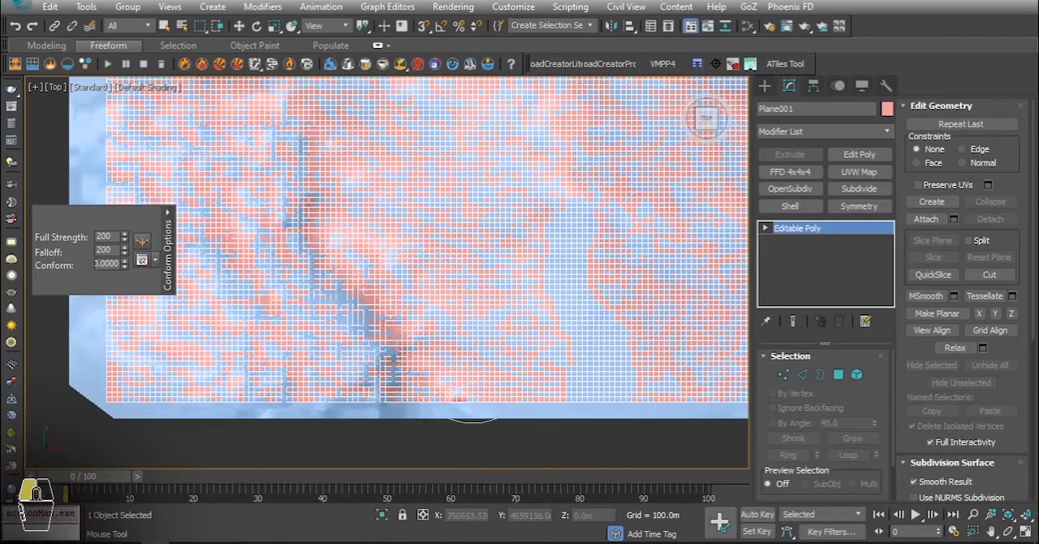
{"action": "middle_click_drag", "start_coordinate": [455, 305], "coordinate": [440, 312], "text": "alt"}
{"action": "key", "text": "t"}
{"action": "scroll", "coordinate": [443, 376], "scroll_direction": "up", "scroll_amount": 3}
{"action": "middle_click_drag", "start_coordinate": [341, 390], "coordinate": [418, 292]}
{"action": "scroll", "coordinate": [443, 381], "scroll_direction": "up", "scroll_amount": 4}
{"action": "scroll", "coordinate": [428, 294], "scroll_direction": "down", "scroll_amount": 3}
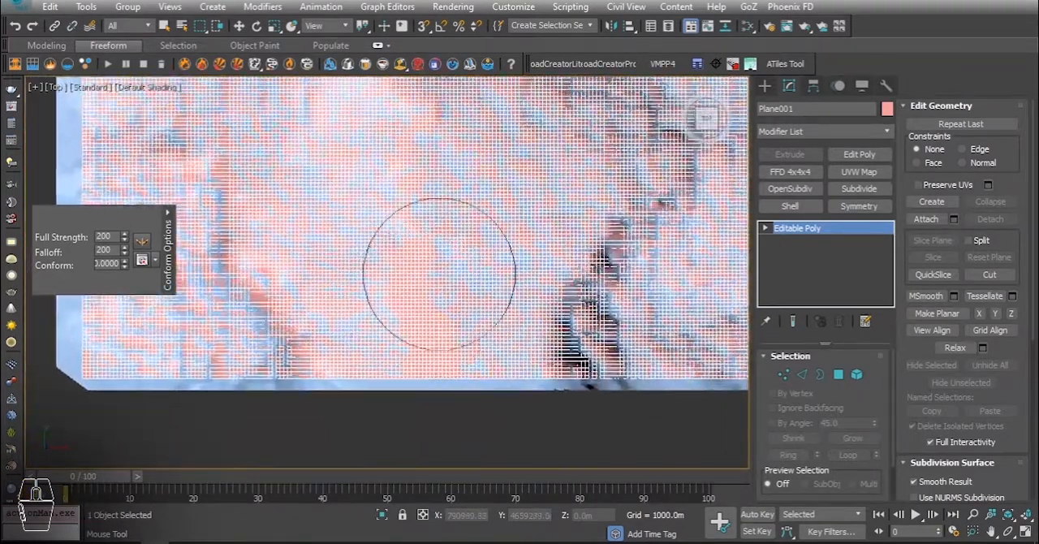
{"action": "mouse_move", "coordinate": [145, 294]}
{"action": "middle_mouse_down", "text": "alt"}
{"action": "mouse_move", "coordinate": [410, 174]}
{"action": "mouse_move", "coordinate": [348, 275]}
{"action": "mouse_move", "coordinate": [552, 261]}
{"action": "mouse_move", "coordinate": [460, 297]}
{"action": "middle_mouse_up", "text": "alt"}
{"action": "key", "text": "w"}
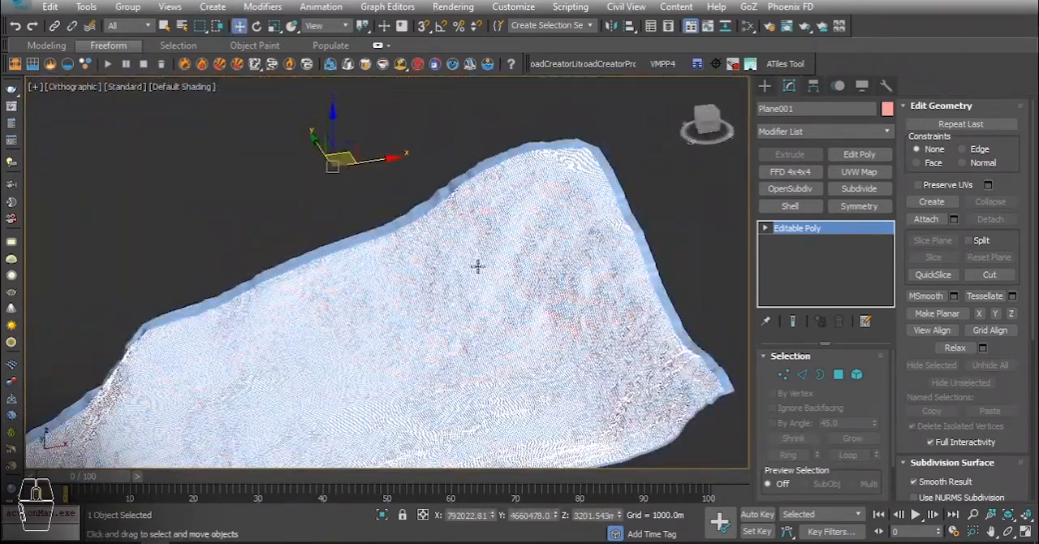
Hide the original Terrain001 object so only the conformed plane is displayed.
{"action": "scroll", "coordinate": [463, 183], "scroll_direction": "up", "scroll_amount": 5}
{"action": "left_click", "coordinate": [463, 163]}
{"action": "right_click", "coordinate": [462, 161]}
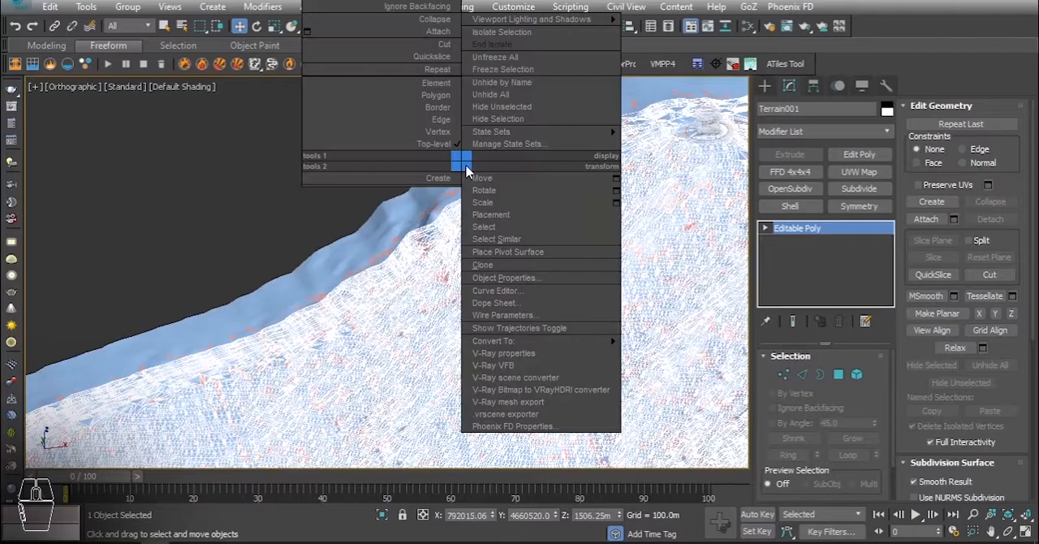
{"action": "left_click", "coordinate": [502, 119]}
{"action": "scroll", "coordinate": [503, 245], "scroll_direction": "down", "scroll_amount": 6}
{"action": "middle_click_drag", "start_coordinate": [433, 351], "coordinate": [477, 277]}
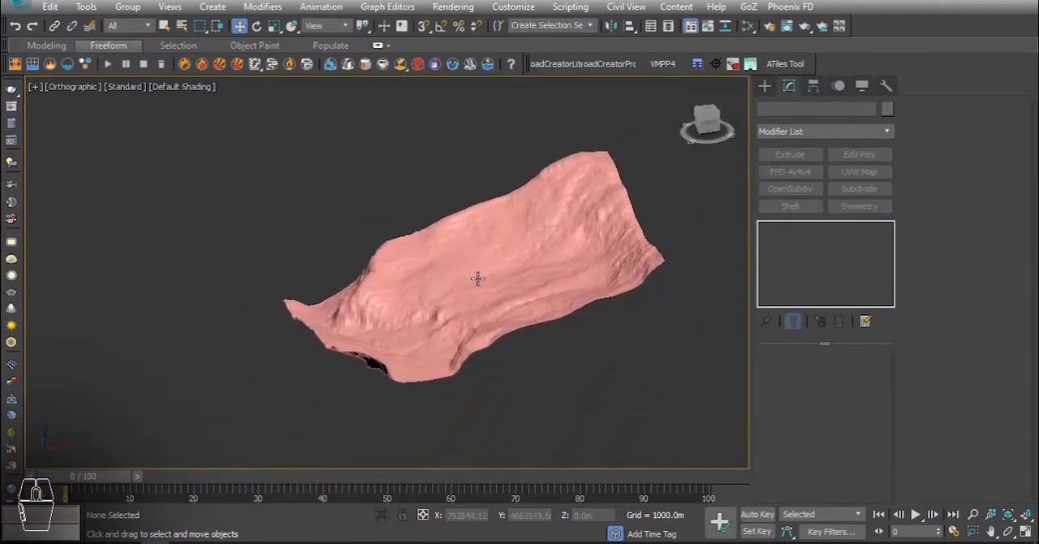
Give the conformed plane a light grey object colour and display the perspective view with Clay shading.
{"action": "middle_click_drag", "start_coordinate": [536, 294], "coordinate": [513, 237], "text": "alt"}
{"action": "left_click", "coordinate": [514, 227]}
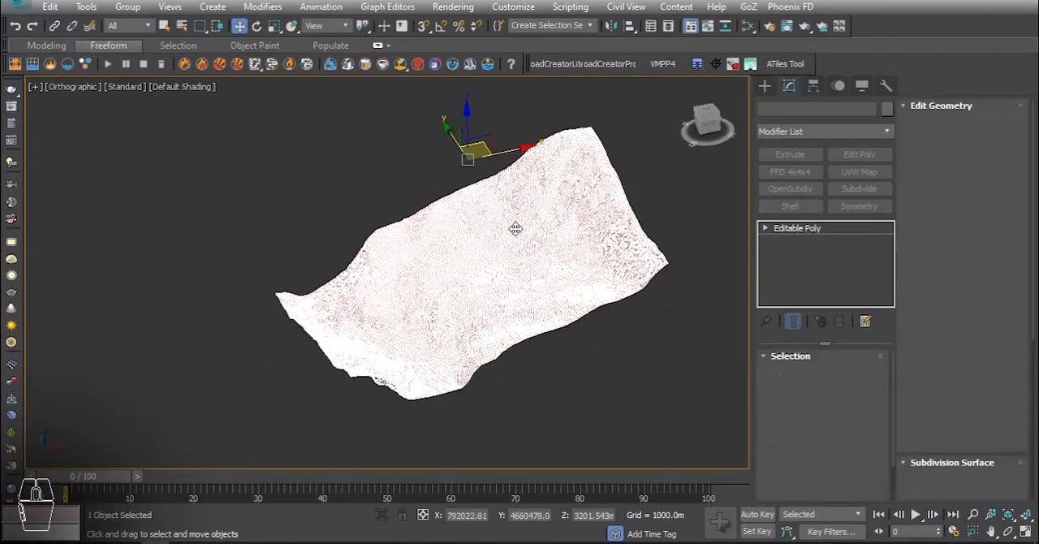
{"action": "left_click", "coordinate": [887, 108]}
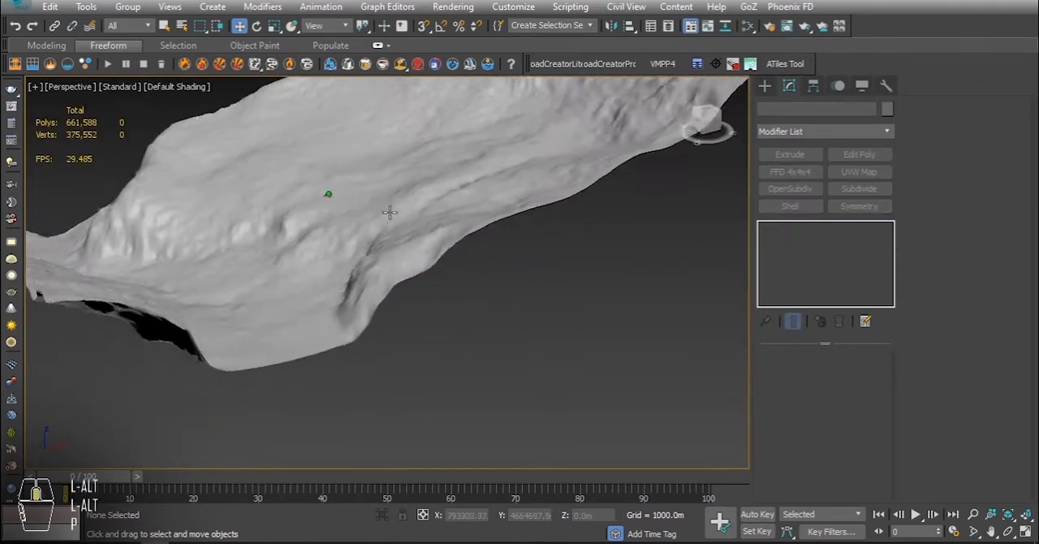
{"action": "left_click", "coordinate": [182, 86]}
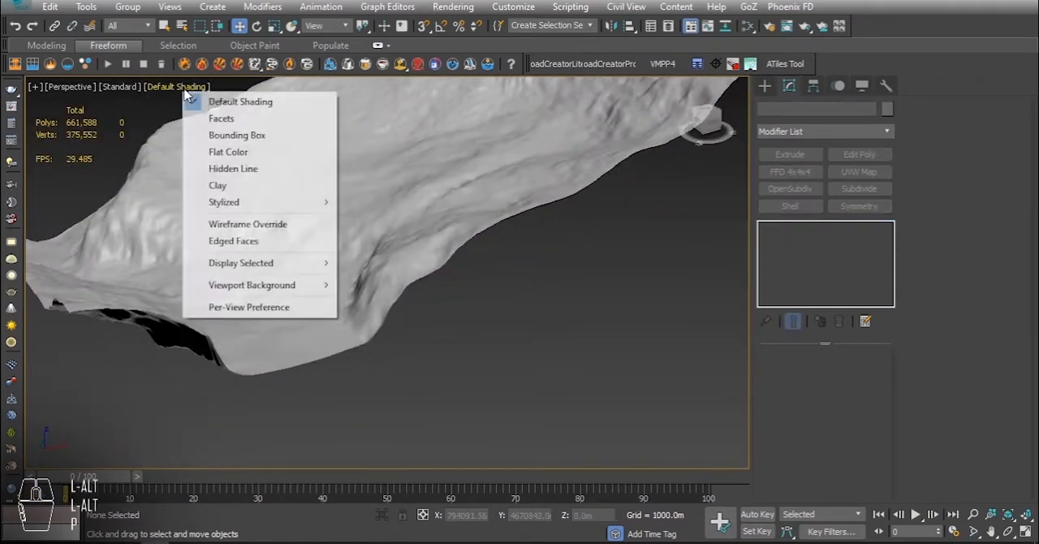
{"action": "left_click", "coordinate": [234, 192]}
{"action": "mouse_move", "coordinate": [349, 256]}
{"action": "middle_mouse_down", "text": "alt"}
{"action": "mouse_move", "coordinate": [376, 306]}
{"action": "mouse_move", "coordinate": [452, 306]}
{"action": "mouse_move", "coordinate": [498, 350]}
{"action": "mouse_move", "coordinate": [390, 322]}
{"action": "mouse_move", "coordinate": [455, 350]}
{"action": "mouse_move", "coordinate": [324, 343]}
{"action": "mouse_move", "coordinate": [206, 370]}
{"action": "middle_mouse_up", "text": "alt"}
{"action": "scroll", "coordinate": [374, 316], "scroll_direction": "up", "scroll_amount": 5}
{"action": "scroll", "coordinate": [234, 290], "scroll_direction": "down", "scroll_amount": 5}
{"action": "middle_click_drag", "start_coordinate": [234, 290], "coordinate": [413, 245], "text": "alt"}
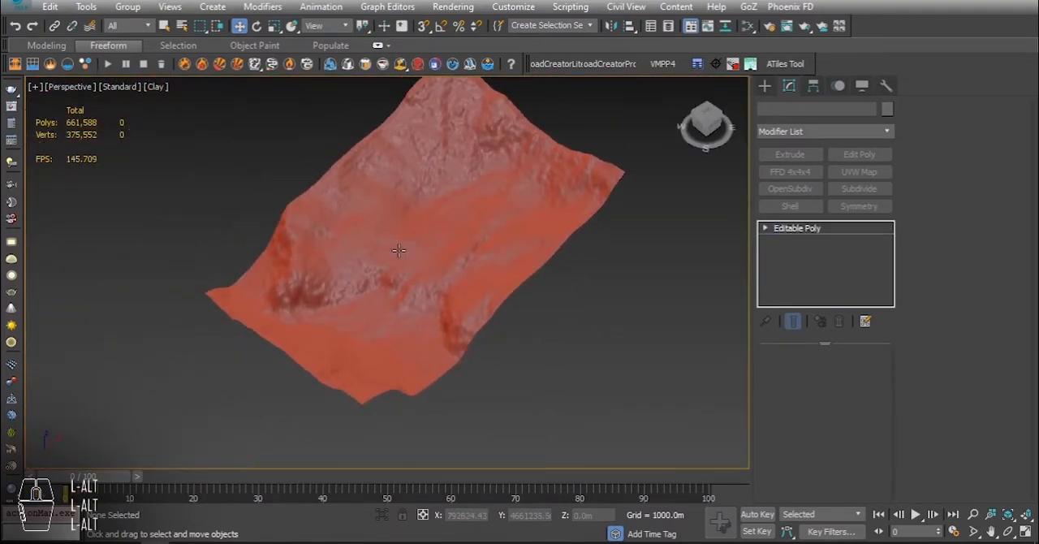
Select the conformed plane's outer border and extend it downward to form side walls around the terrain.
{"action": "left_click", "coordinate": [399, 250]}
{"action": "left_click", "coordinate": [820, 377]}
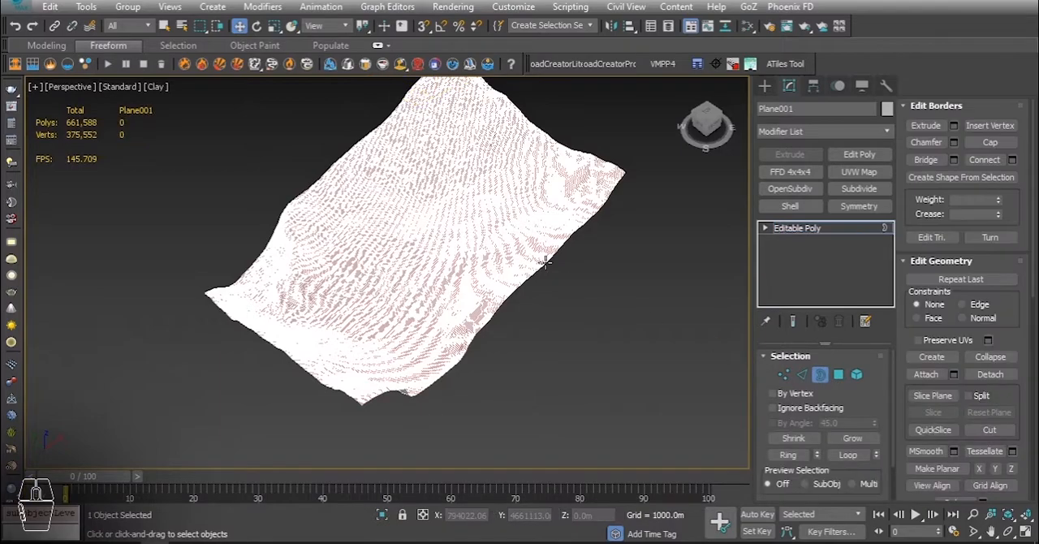
{"action": "middle_click_drag", "start_coordinate": [460, 297], "coordinate": [406, 250], "text": "alt"}
{"action": "left_click_drag", "start_coordinate": [431, 215], "coordinate": [464, 351], "text": "shift"}
{"action": "left_click_drag", "start_coordinate": [427, 230], "coordinate": [428, 282]}
Flatten the extended border with Make Planar in Z, then leave border editing and deselect the mesh.
{"action": "scroll", "coordinate": [1012, 293], "scroll_direction": "down", "scroll_amount": 3}
{"action": "left_click", "coordinate": [1012, 345]}
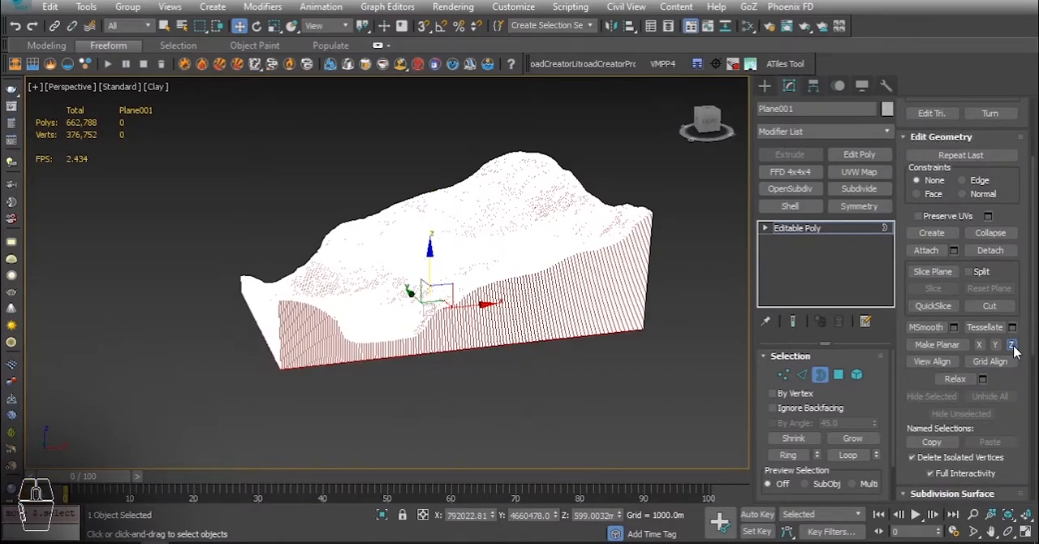
{"action": "left_click", "coordinate": [799, 230]}
{"action": "left_click", "coordinate": [562, 384]}
{"action": "middle_click_drag", "start_coordinate": [450, 293], "coordinate": [474, 278], "text": "alt"}
{"action": "scroll", "coordinate": [460, 246], "scroll_direction": "up", "scroll_amount": 3}
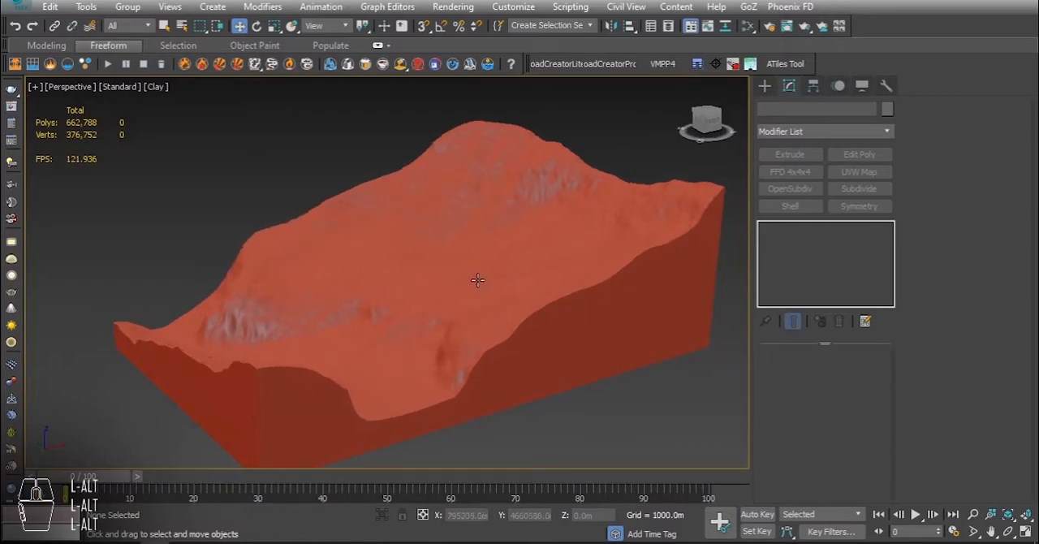